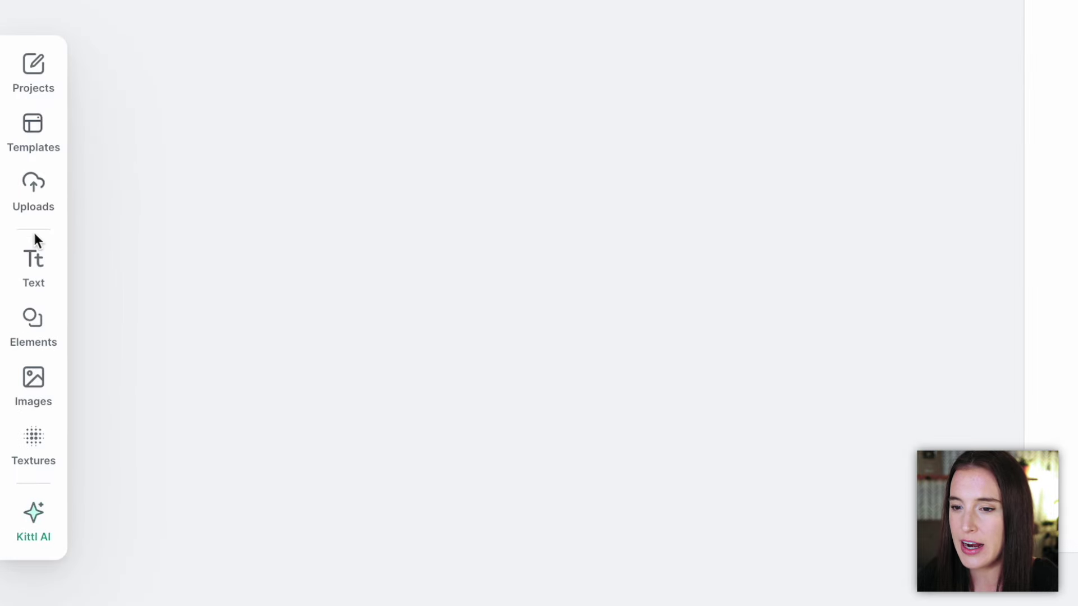
Step: Browse the template library's logo categories, such as Y2K, Minimal, Vintage and Badges
left_click(35, 129)
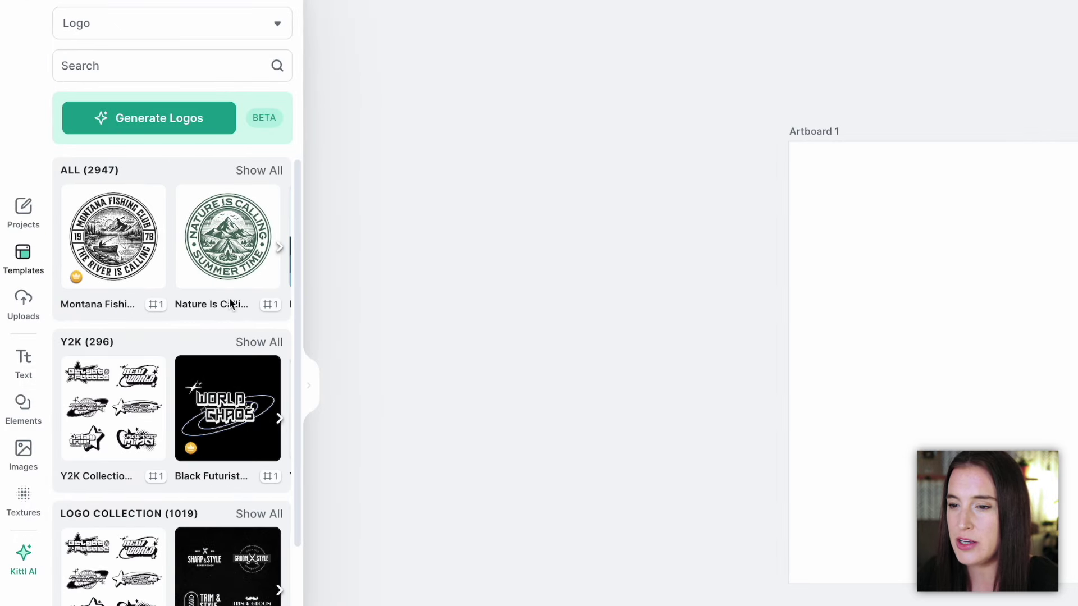
scroll(219, 295, "down", 7)
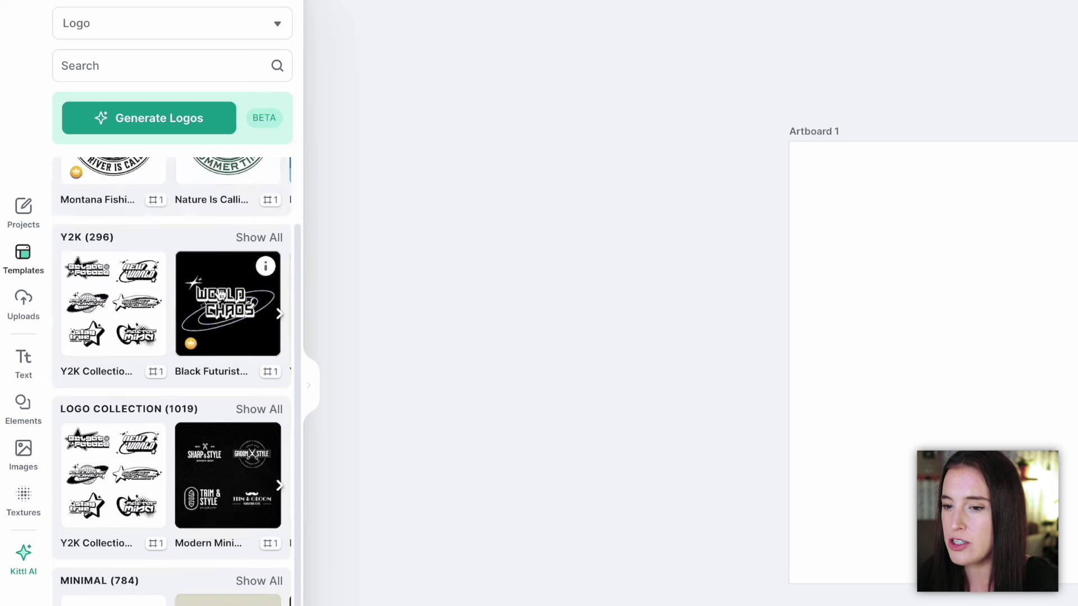
scroll(219, 288, "down", 5)
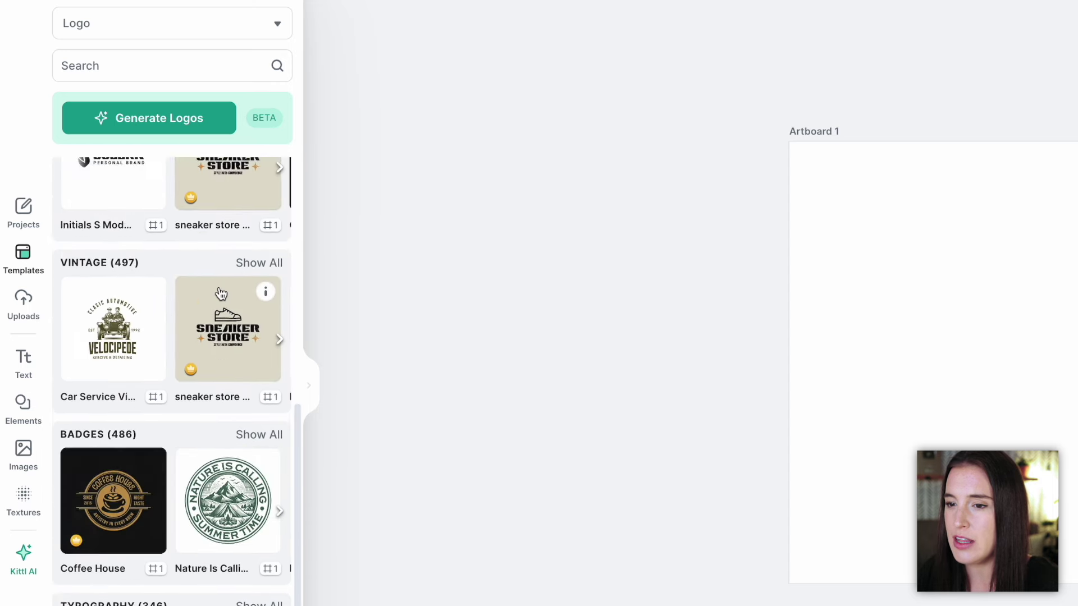
scroll(221, 294, "up", 9)
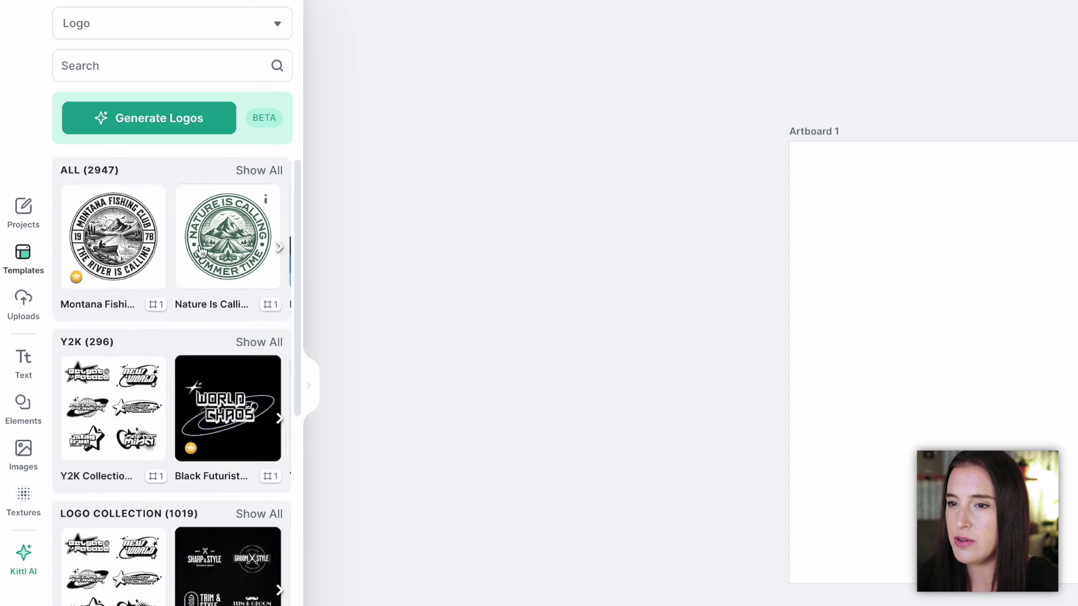
Step: Limit the templates to Posters and search them for "flower"
left_click(107, 35)
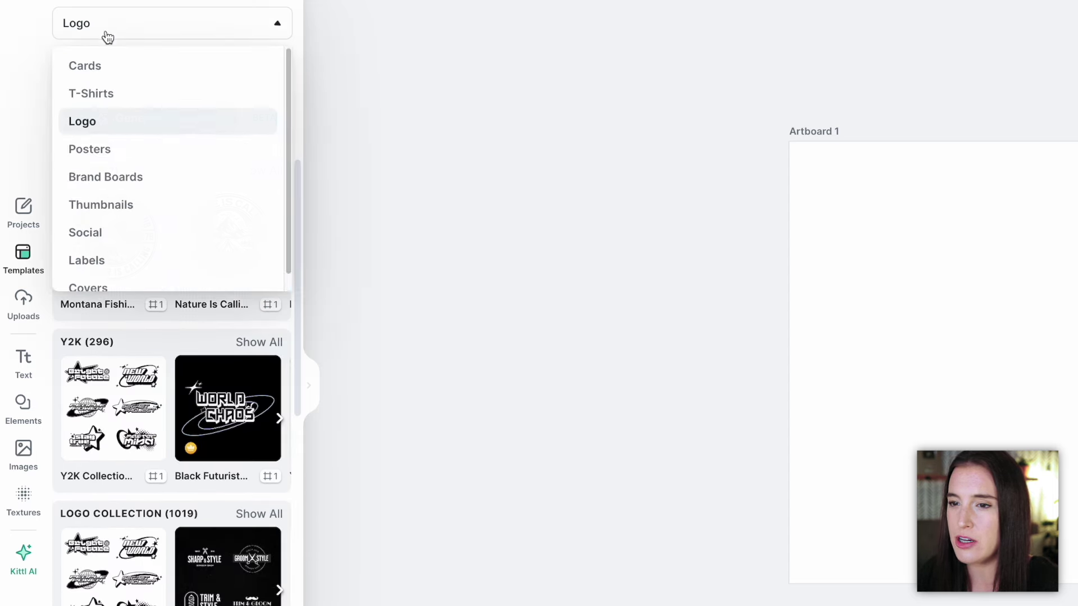
left_click(110, 162)
left_click(149, 72)
type("flower")
key("Return")
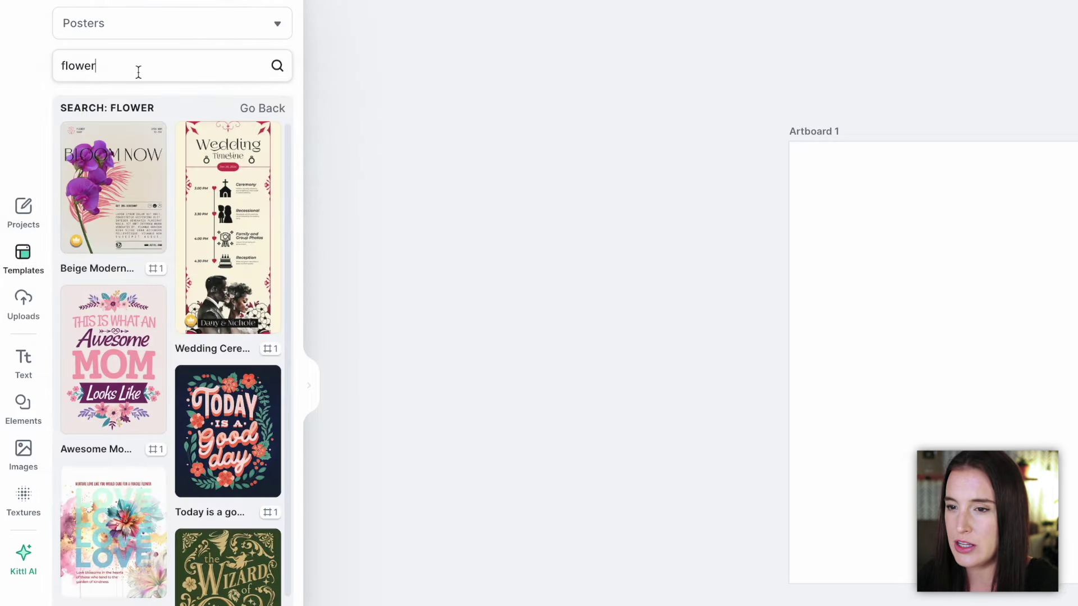
Step: Look through the poster templates found for "flower" to compare their designs
scroll(242, 278, "down", 3)
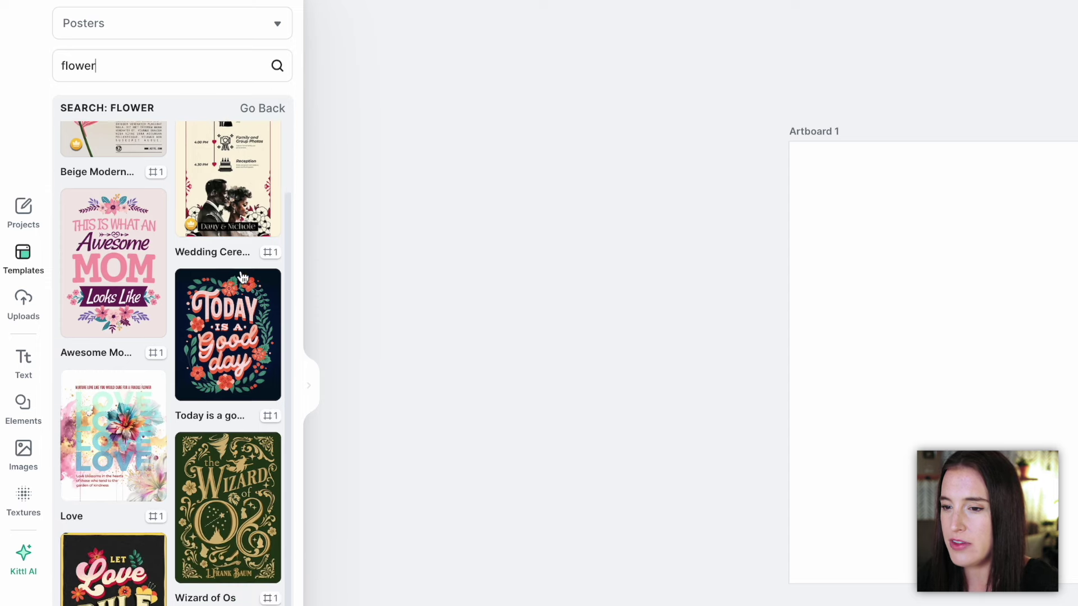
scroll(243, 278, "down", 7)
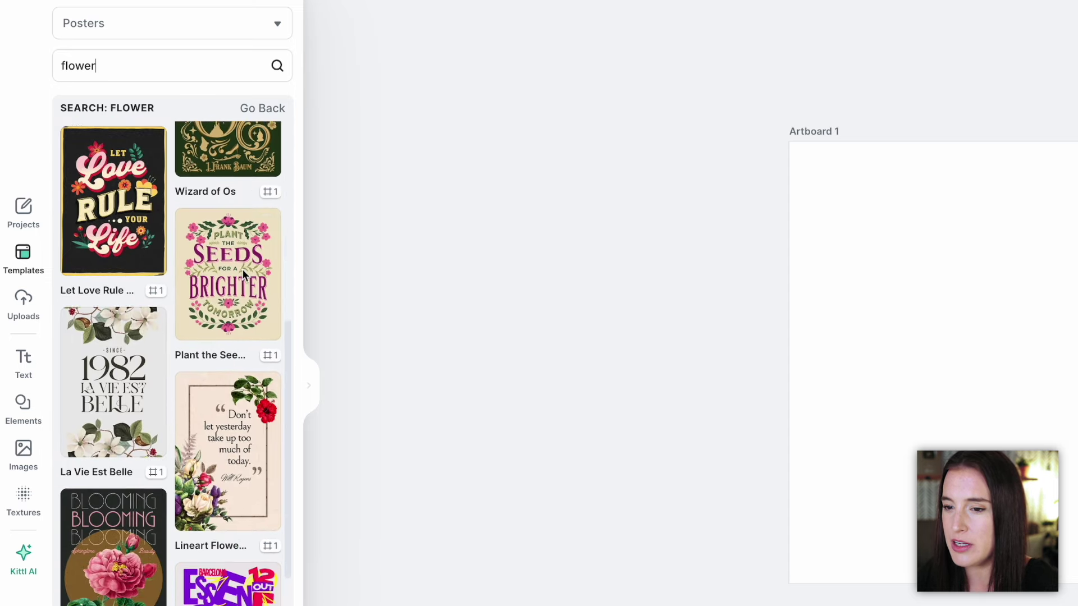
scroll(244, 275, "down", 4)
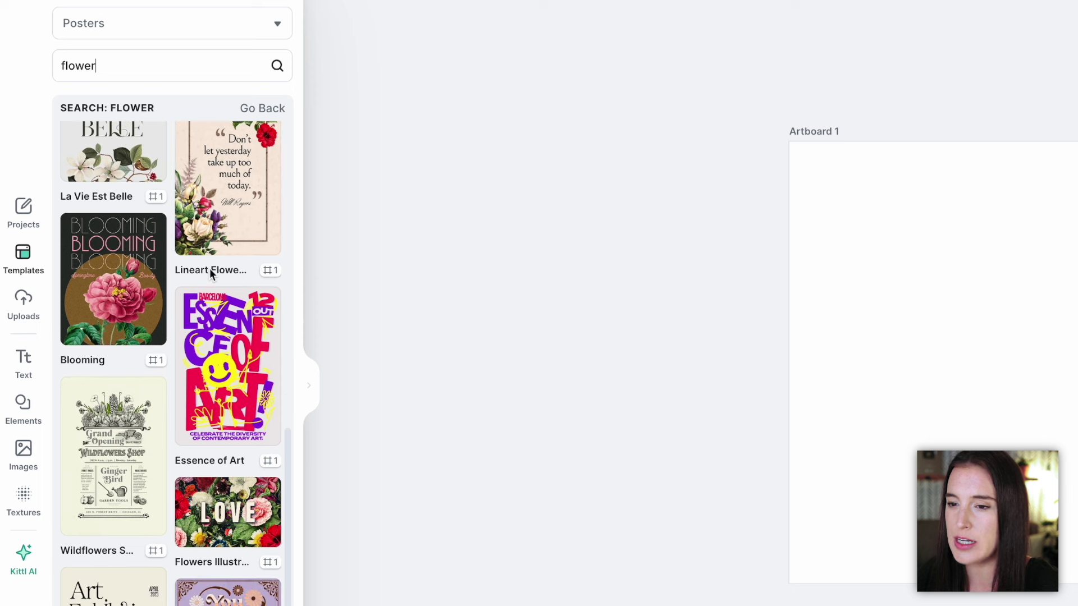
scroll(132, 252, "down", 1)
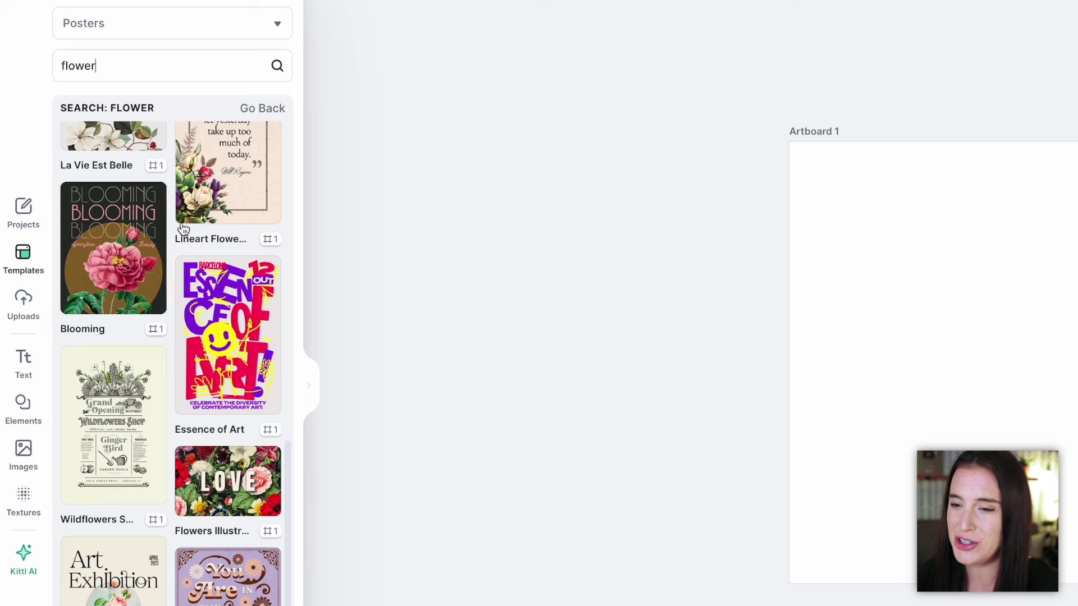
scroll(183, 227, "down", 1)
scroll(183, 228, "down", 3)
scroll(184, 229, "down", 6)
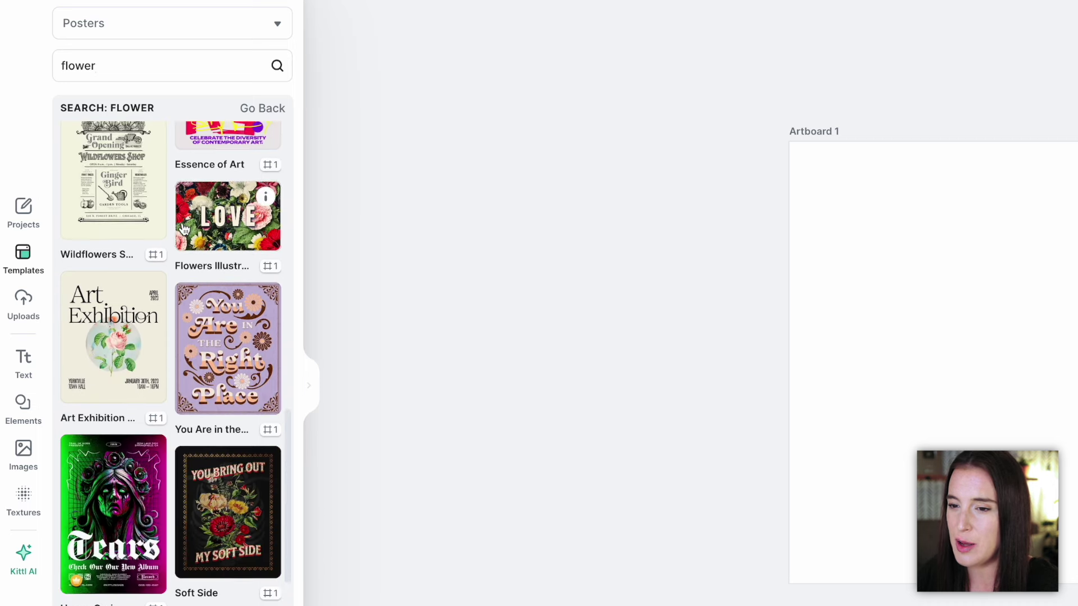
scroll(184, 229, "down", 2)
scroll(184, 229, "down", 4)
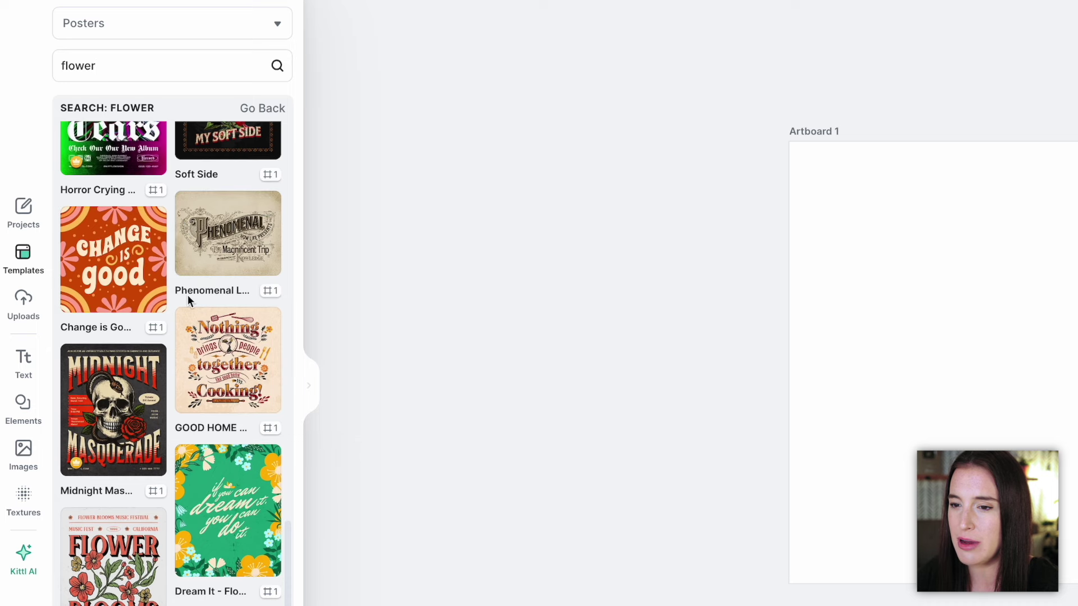
Step: Add the "Change is Good" poster template to the design
left_click(113, 259)
left_click(465, 238)
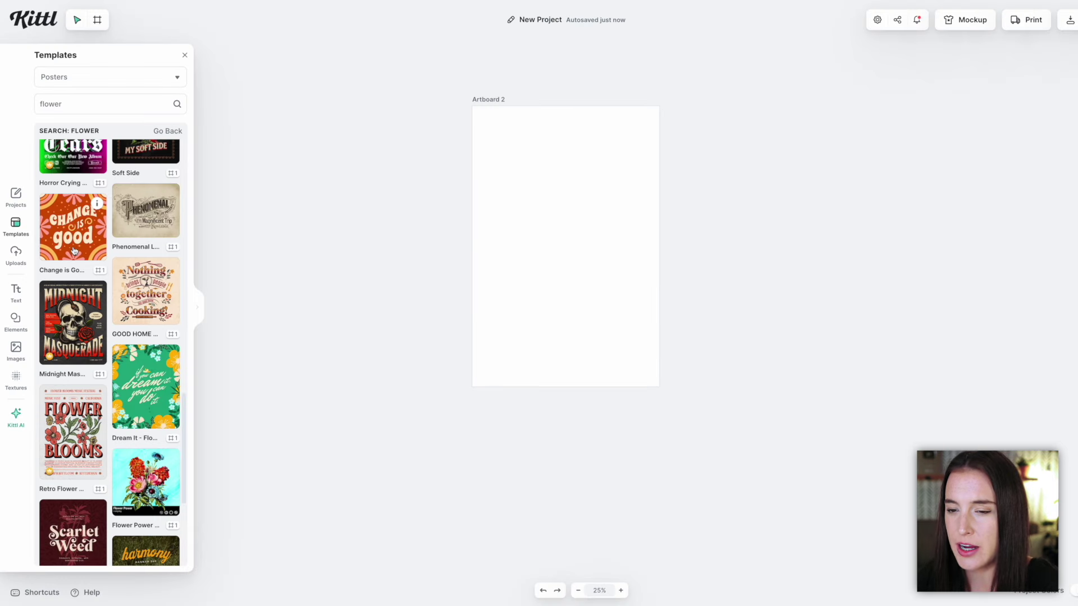
Step: View the uploaded images and look through the ready-made text style categories
left_click(17, 264)
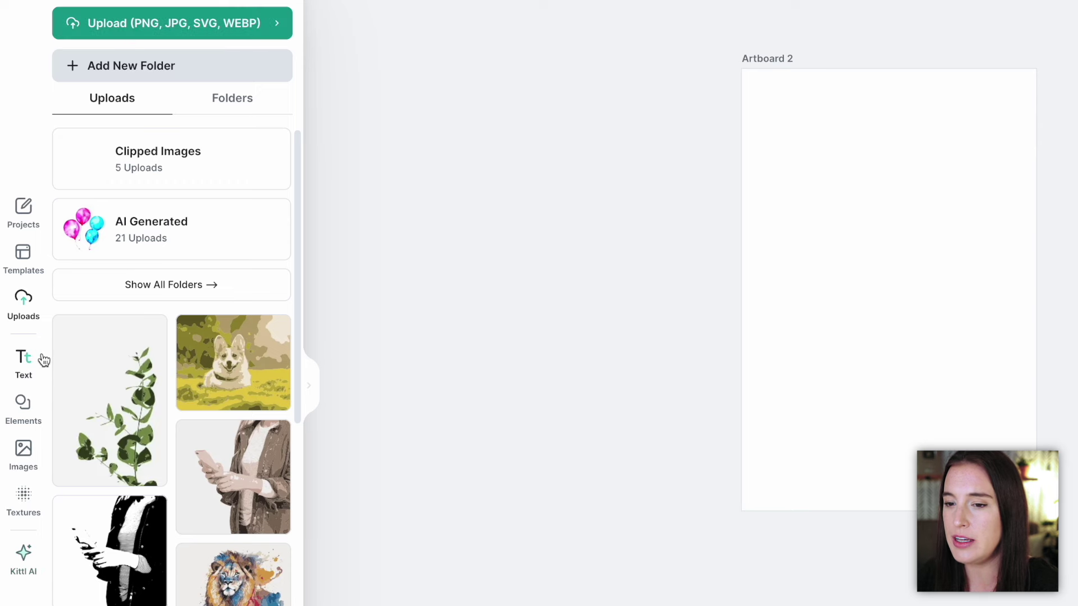
left_click(28, 381)
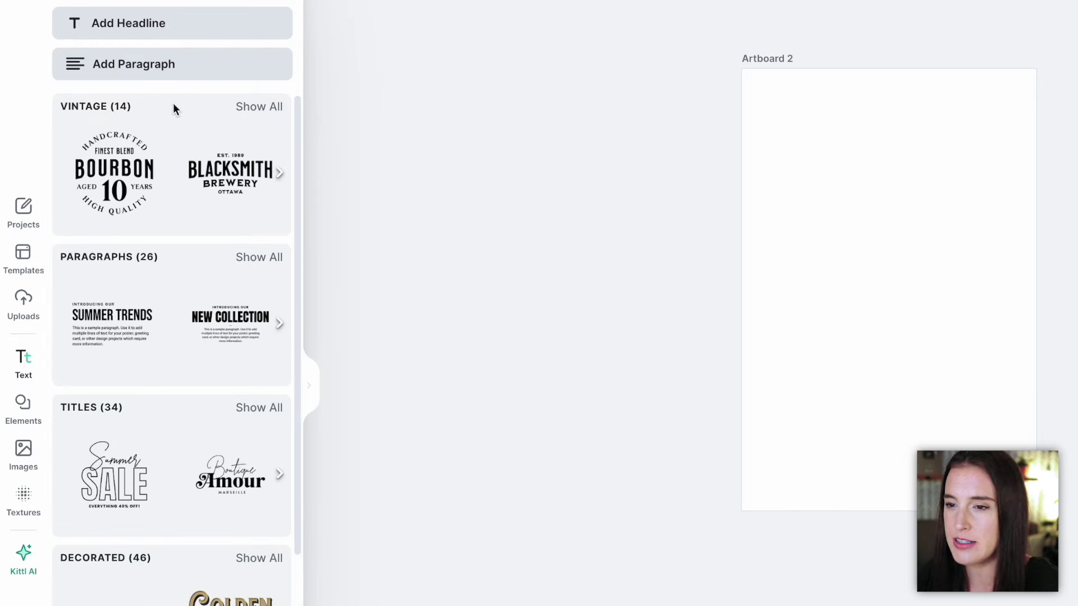
scroll(177, 137, "down", 2)
scroll(171, 349, "down", 2)
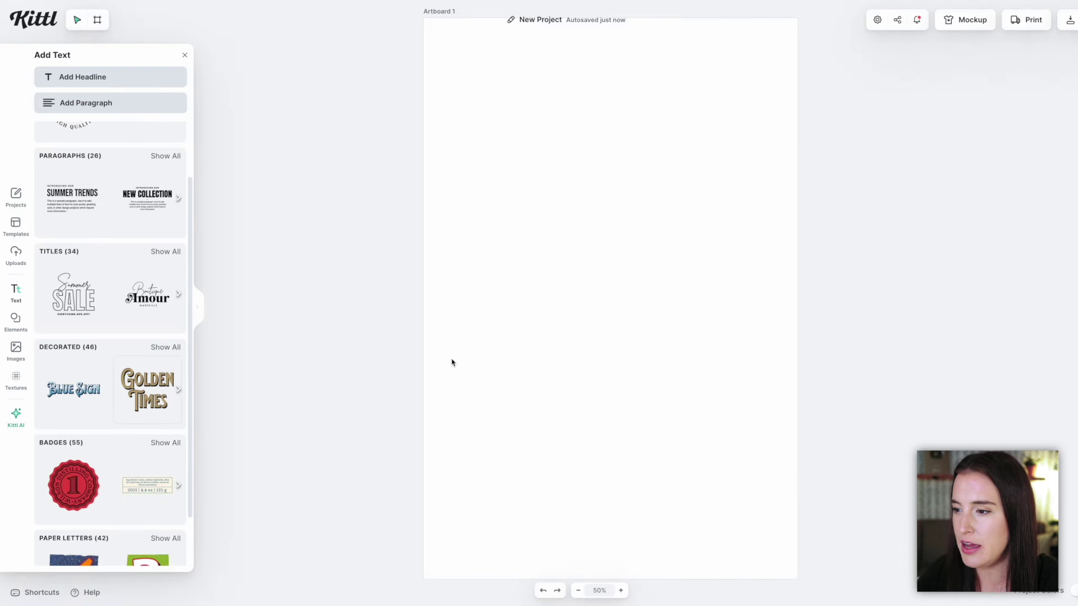
Step: Insert the decorated "Golden Times" text preset and restyle it with a richer gold fill and the 60sekuntia font
left_click(148, 390)
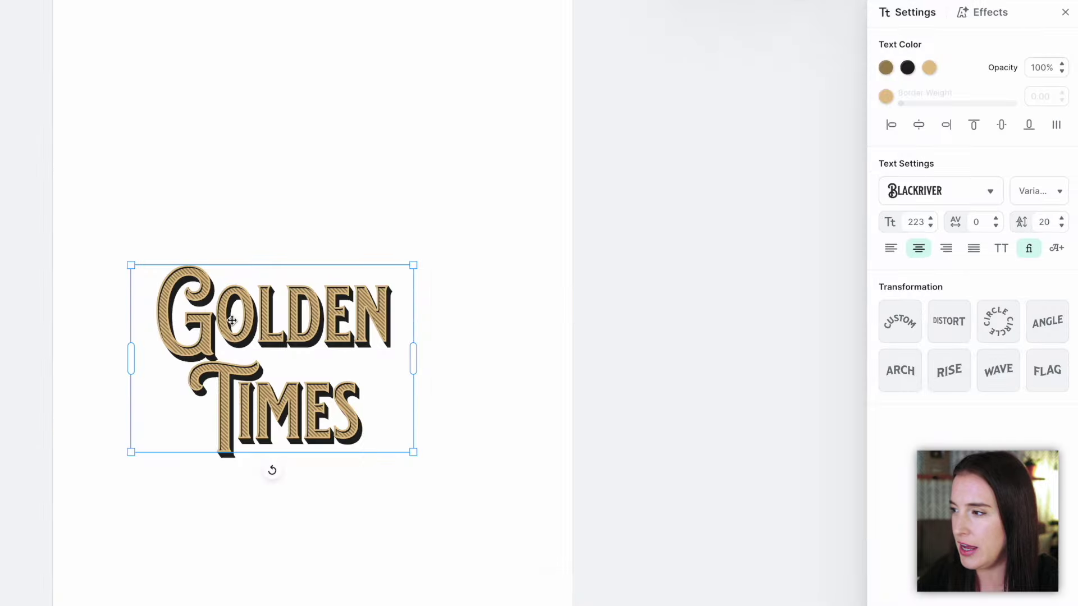
left_click(887, 67)
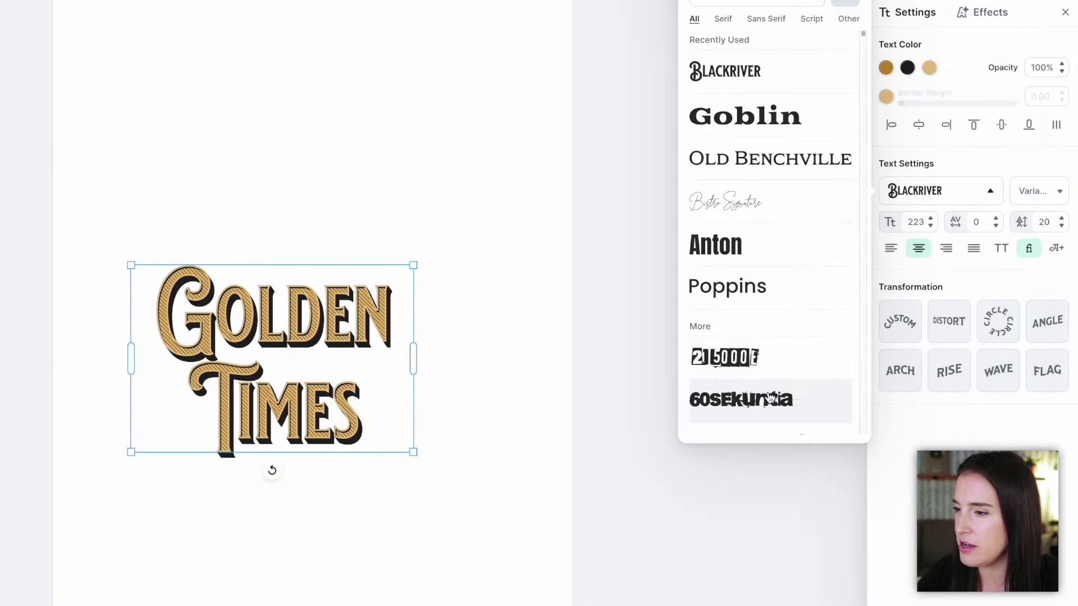
left_click(752, 398)
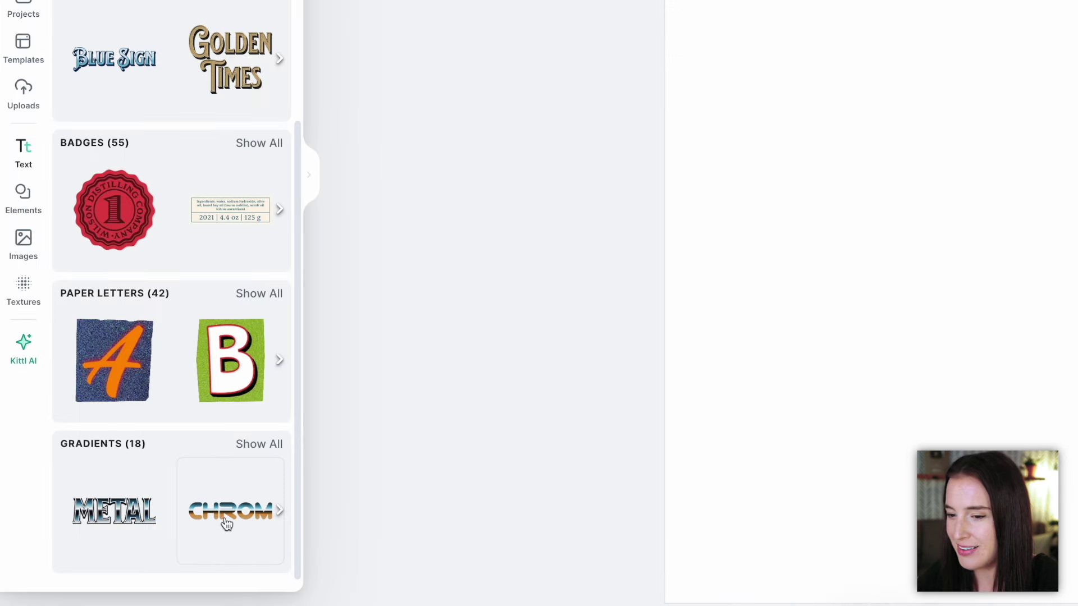
Step: Insert the "CHROM" gradient text preset and insert extra colour stops in its gradient, including a green one at the end
left_click(225, 521)
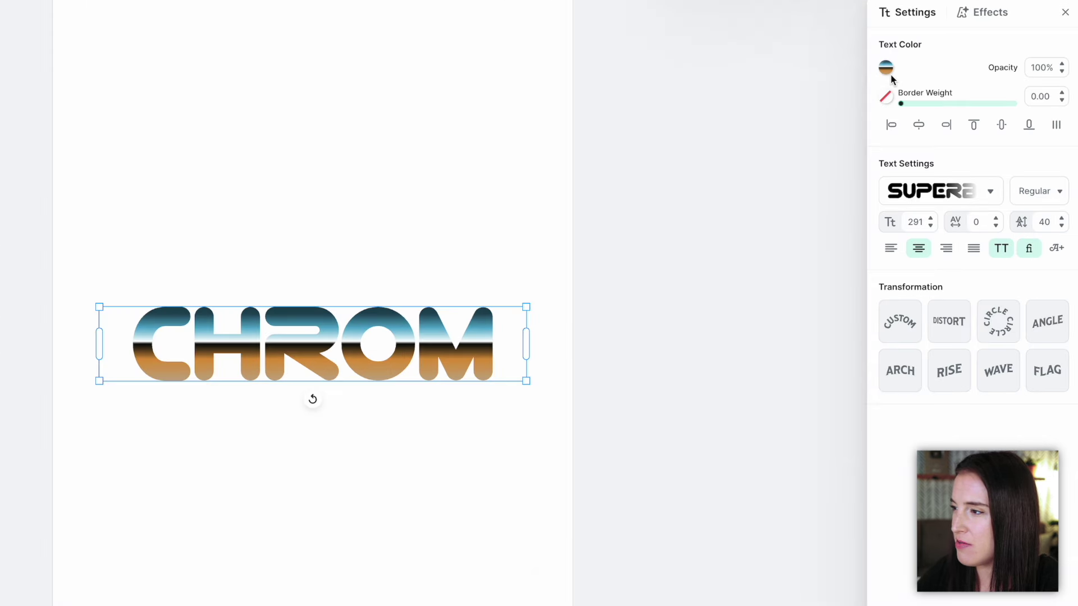
left_click(1023, 94)
left_click(1018, 146)
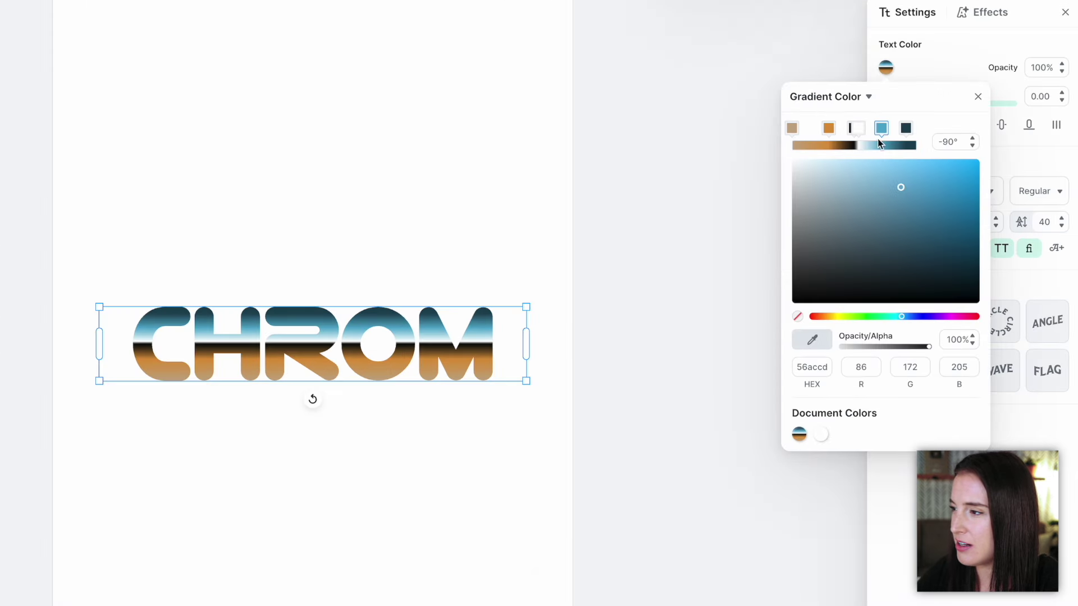
left_click(815, 146)
left_click(911, 146)
left_click(850, 317)
left_click(860, 236)
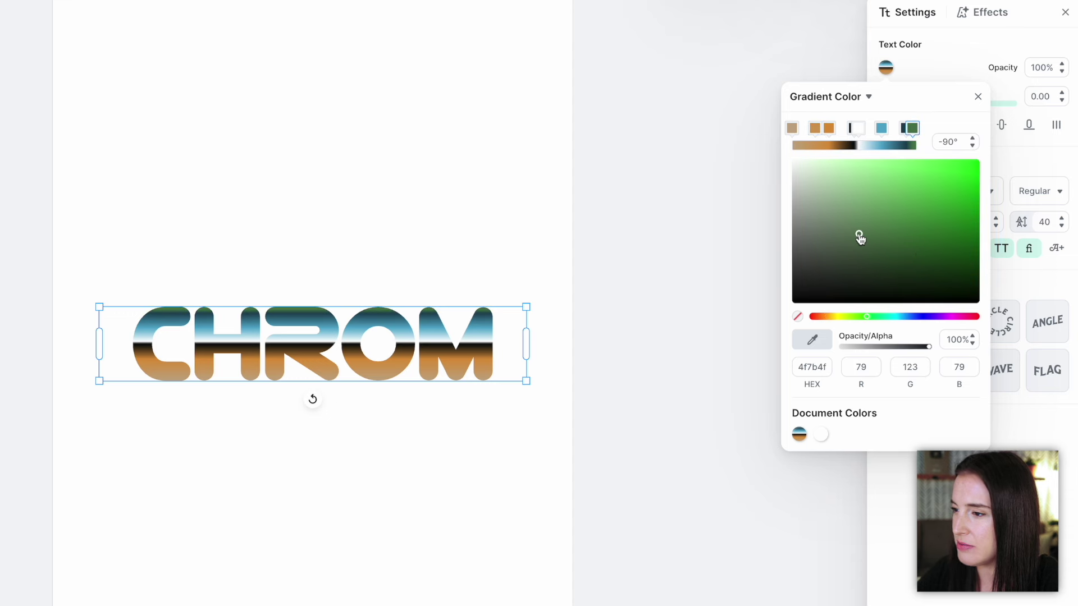
Step: Rotate the CHROM text's gradient to -75° and lower the opacity of the selected dark blue colour stop
left_click(973, 139)
left_click(975, 139)
left_click(974, 139)
left_click(973, 139)
left_click(974, 139)
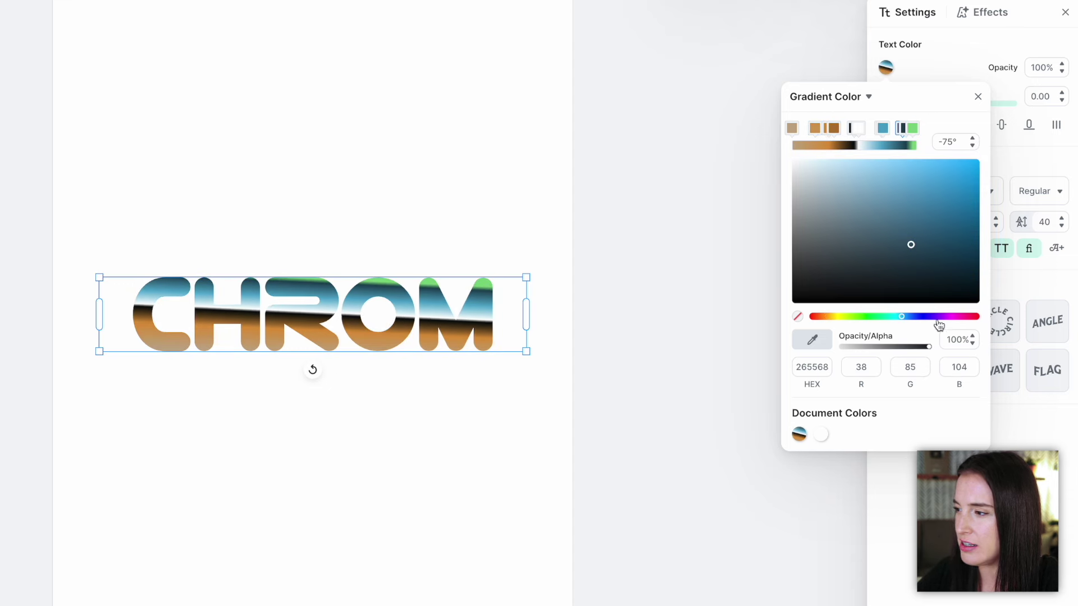
left_click_drag(929, 347, 876, 352)
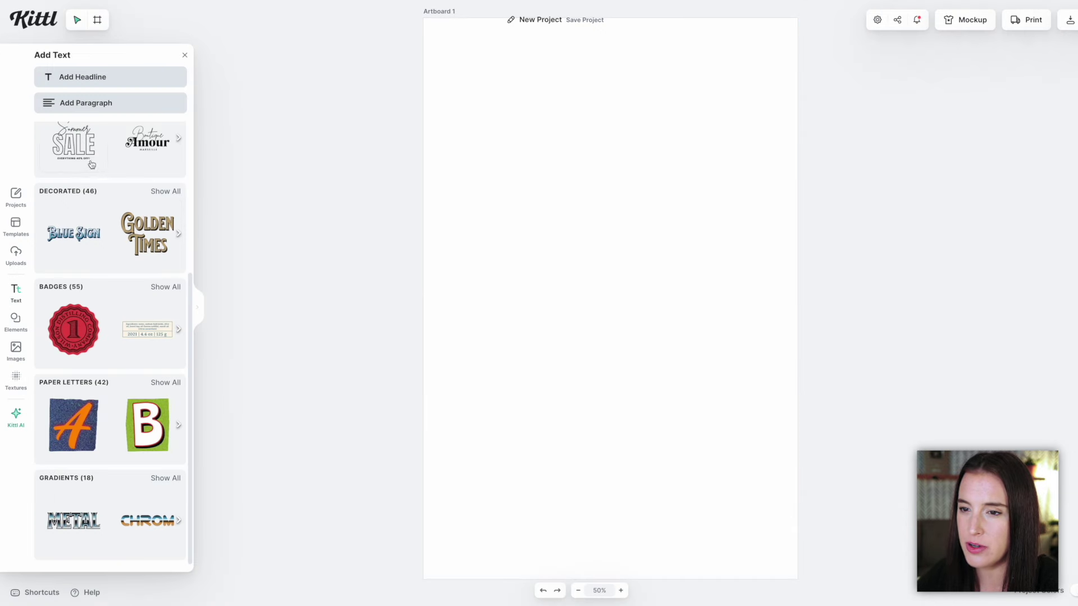
Step: Add a headline to the artboard reading "O happy day"
left_click(116, 81)
type("O happy day")
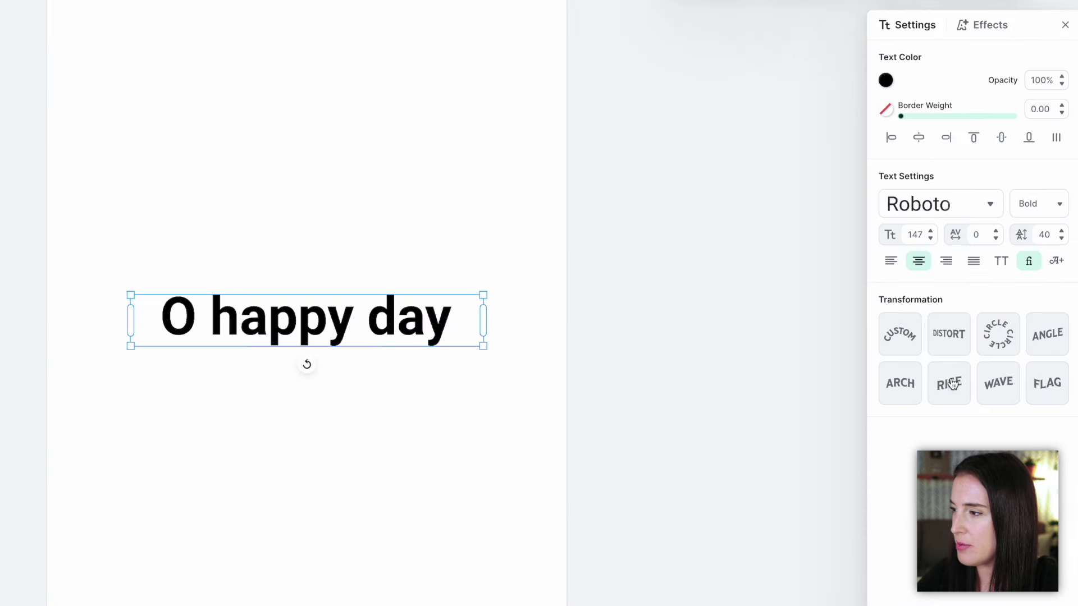
Step: Colour the "O happy day" headline red and set its font to Old Benchville
left_click(886, 80)
left_click(899, 169)
left_click(941, 203)
left_click(786, 301)
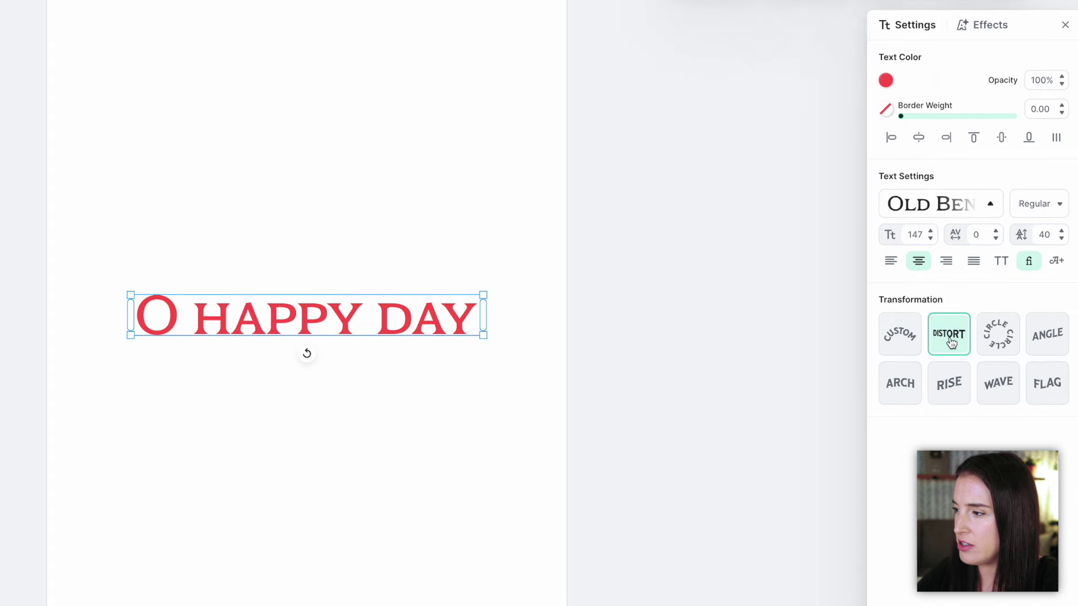
Step: Try the Angle, Wave and Arch transformations on the "O happy day" headline
left_click(1047, 344)
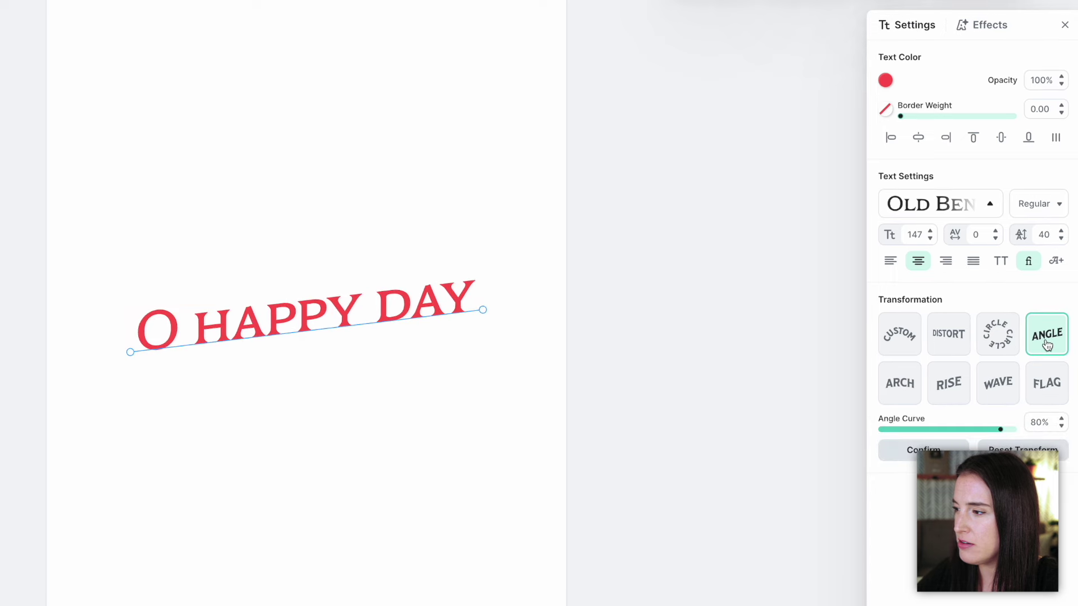
left_click(999, 387)
left_click(901, 393)
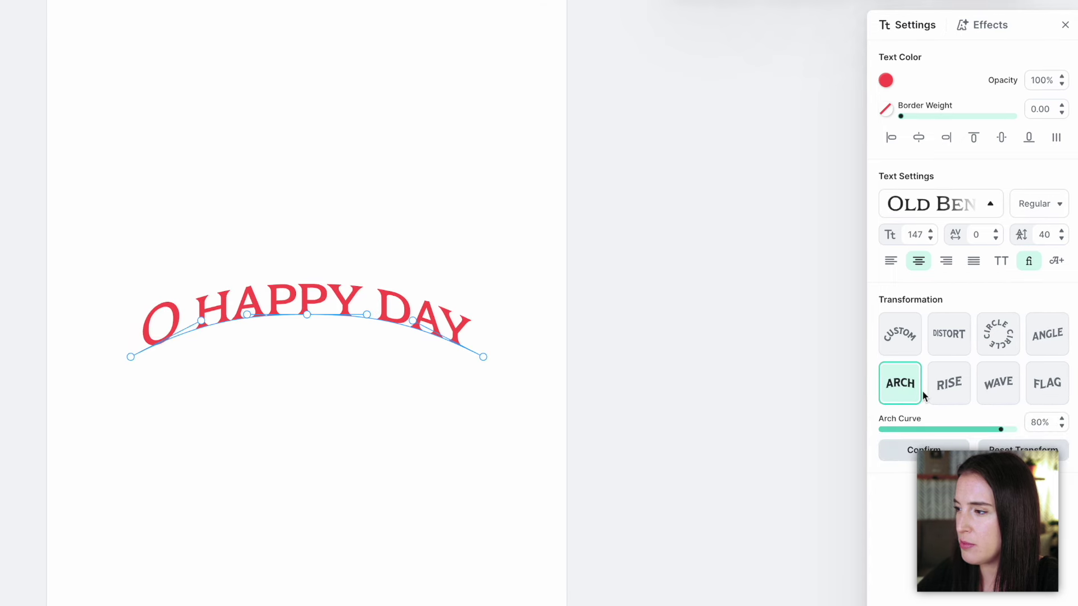
Step: Apply the Custom transformation to the headline and bend its path down in the middle and up at the right end
left_click(907, 345)
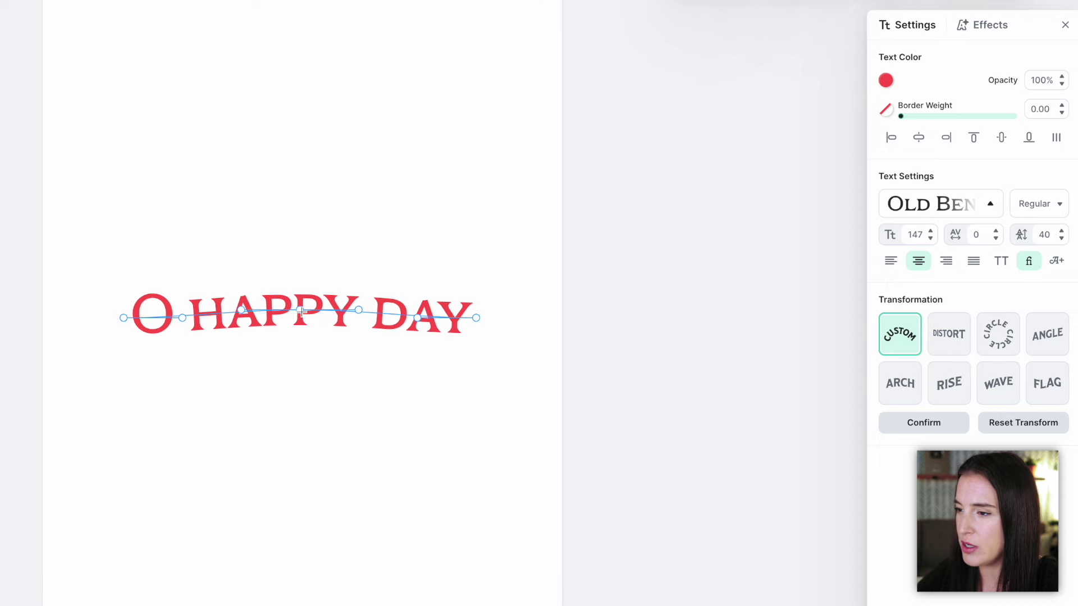
left_click_drag(299, 308, 298, 390)
left_click_drag(418, 317, 486, 224)
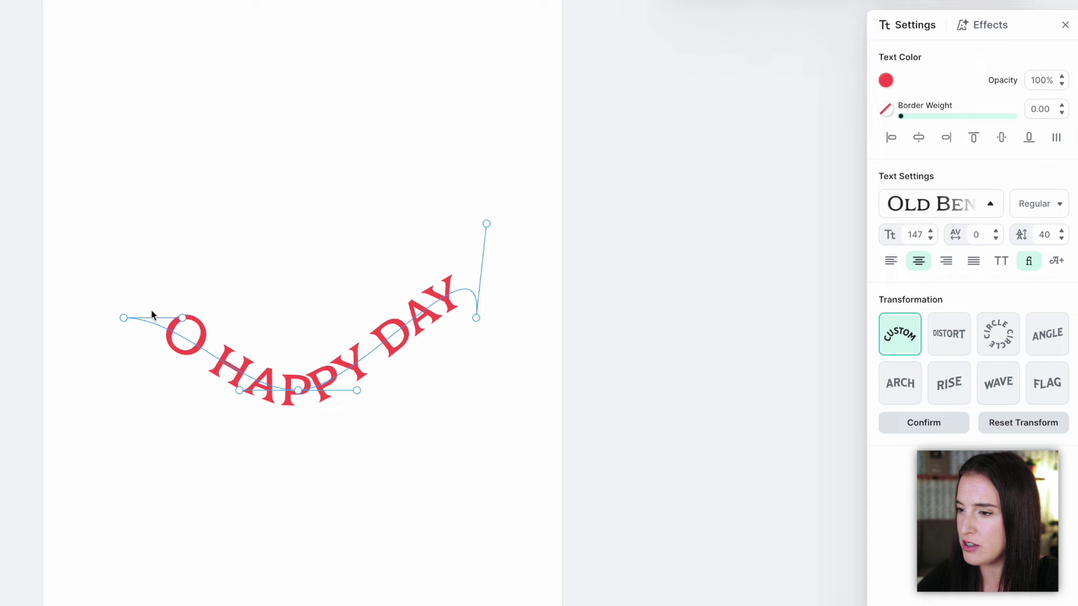
left_click_drag(124, 319, 94, 299)
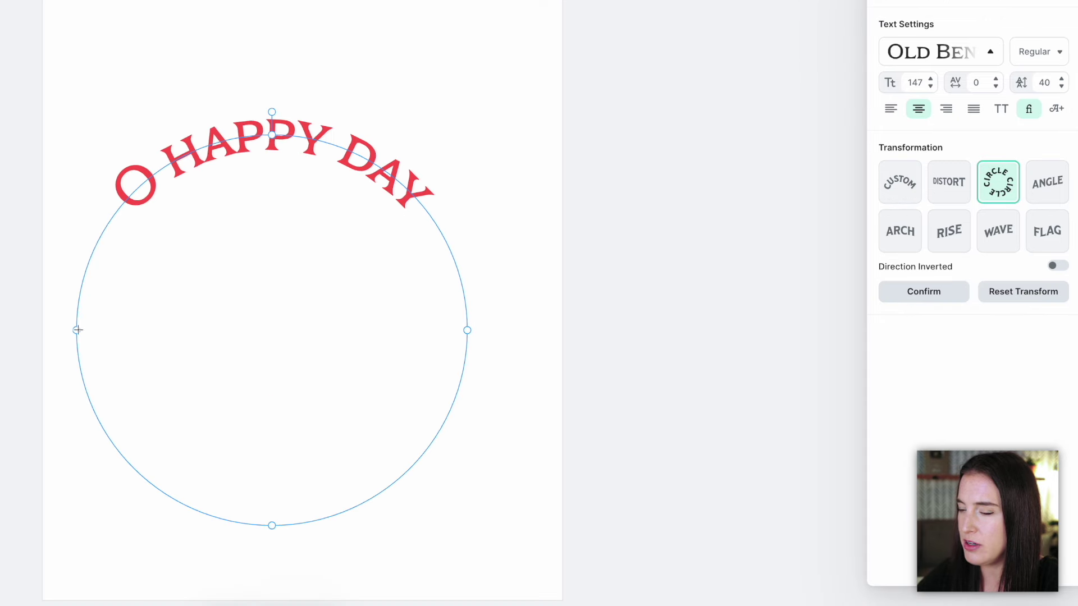
Step: Wrap the headline around a circle with the Circle transformation and enlarge the circle slightly
left_click_drag(78, 330, 116, 318)
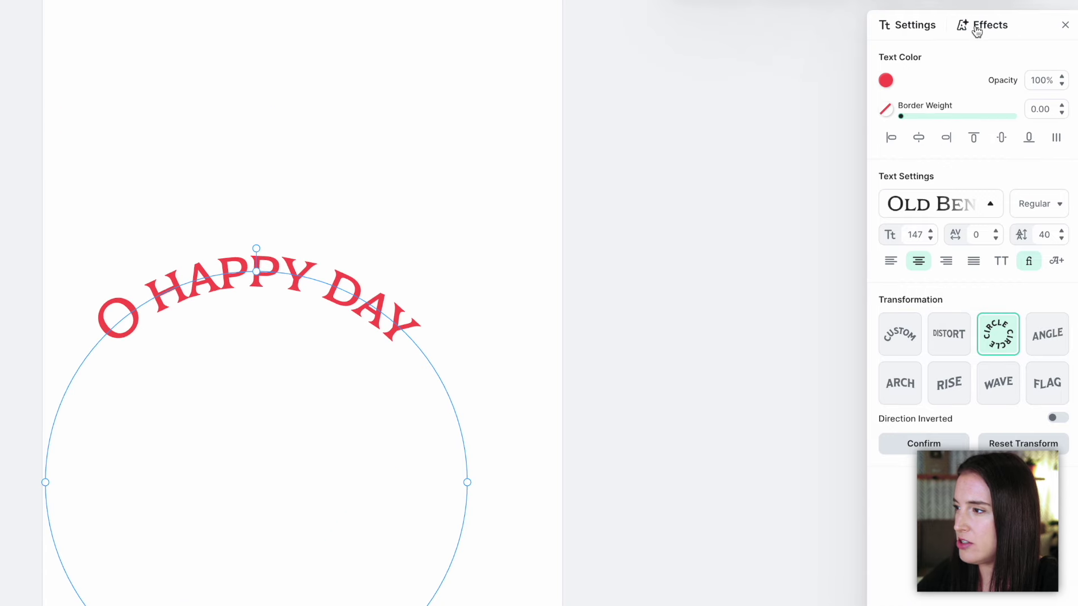
Step: Apply Drop Shadow shading to the curved headline and switch it to Line Shadow
left_click(977, 28)
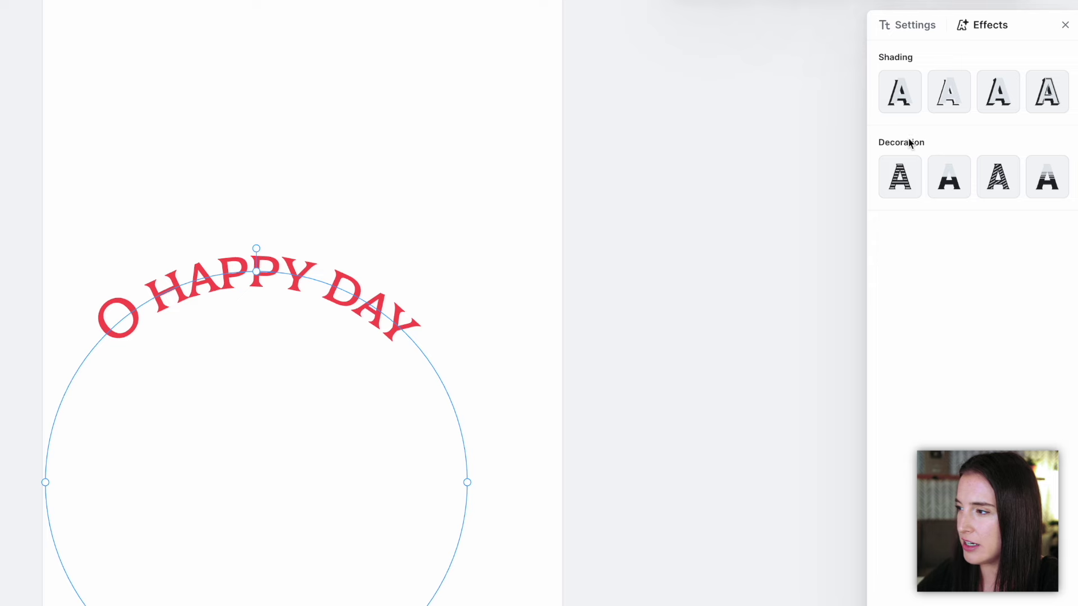
left_click(911, 104)
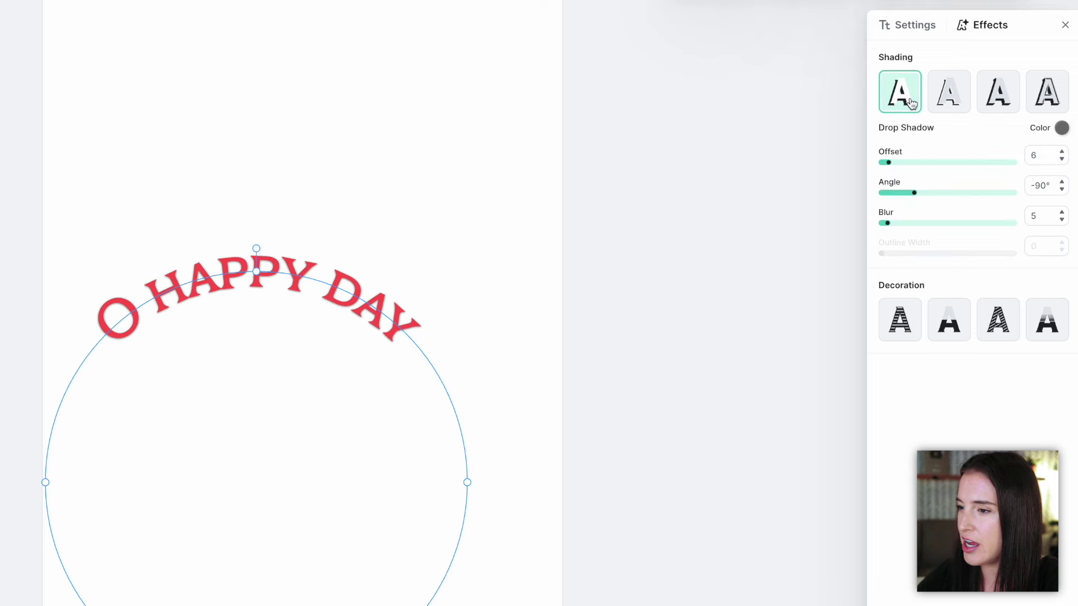
left_click(955, 109)
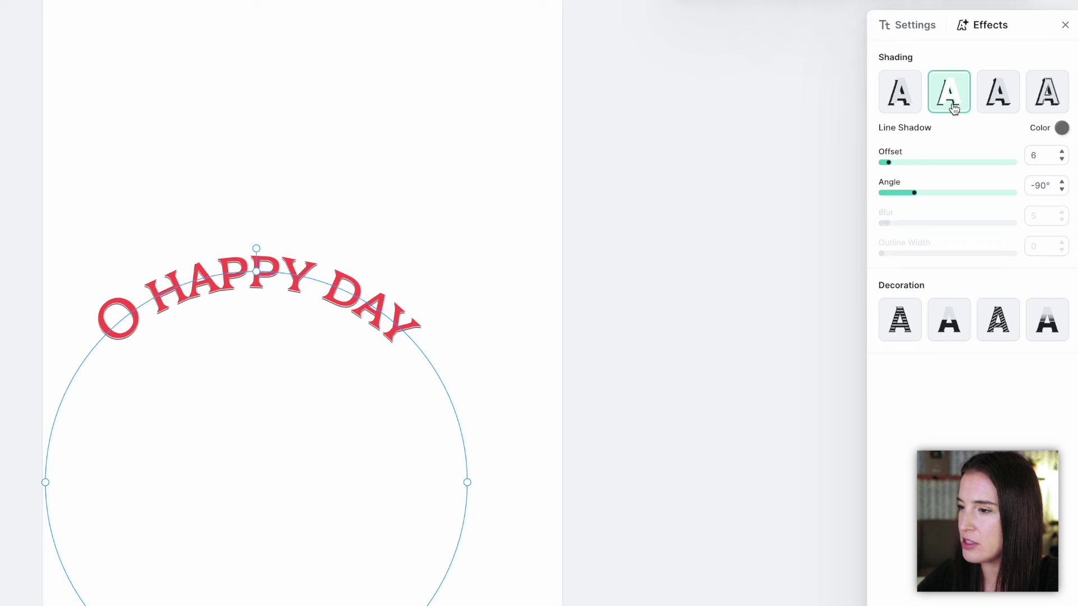
Step: Switch the curved headline's shading to Block Shadow and try the decorations from Color Cut onward, ending with Fading Color Cut
left_click(998, 105)
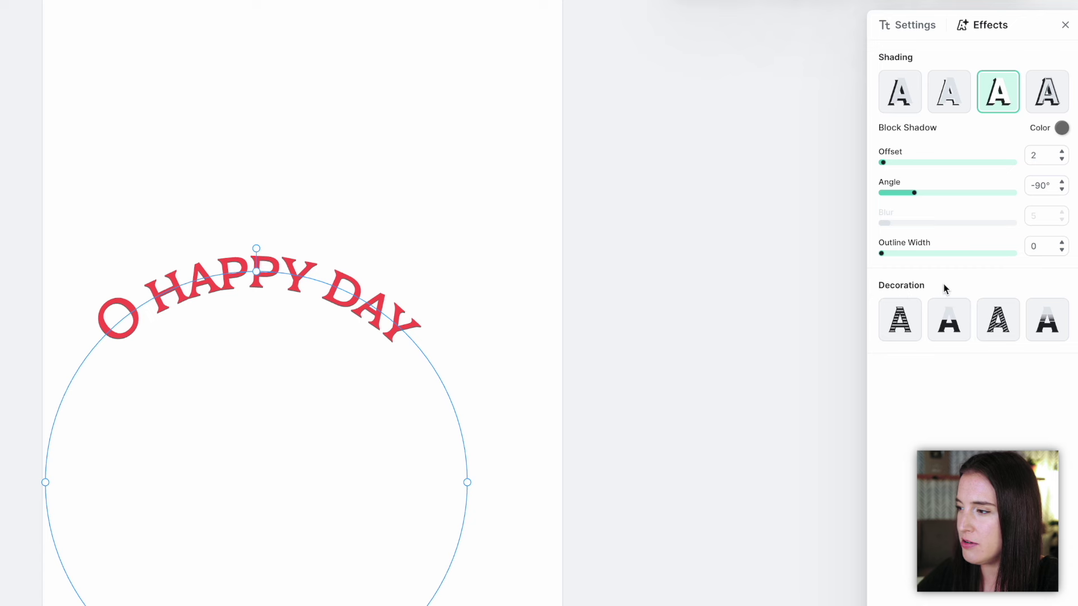
left_click(954, 330)
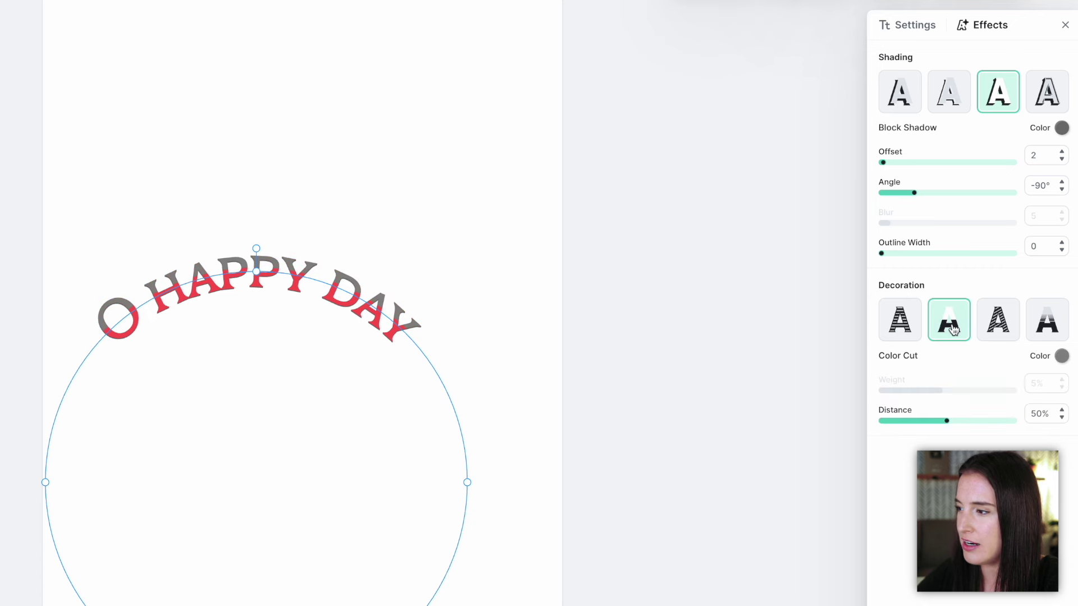
left_click(1003, 327)
left_click(1045, 326)
left_click(1043, 324)
left_click(1043, 325)
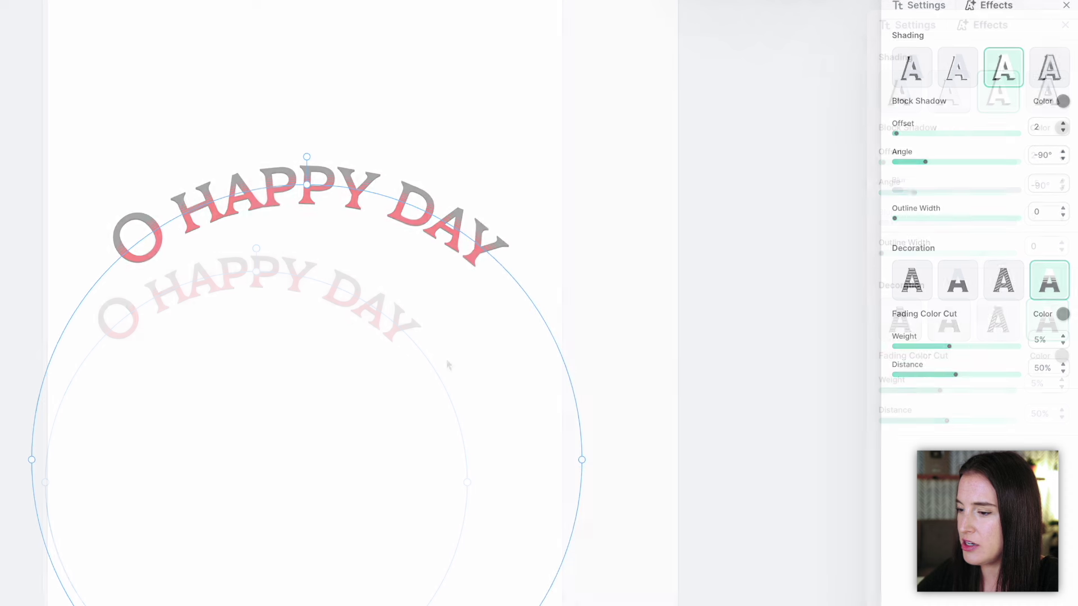
Step: Set the headline's Fading Color Cut weight to 9% and increase its distance
scroll(347, 545, "up", 3)
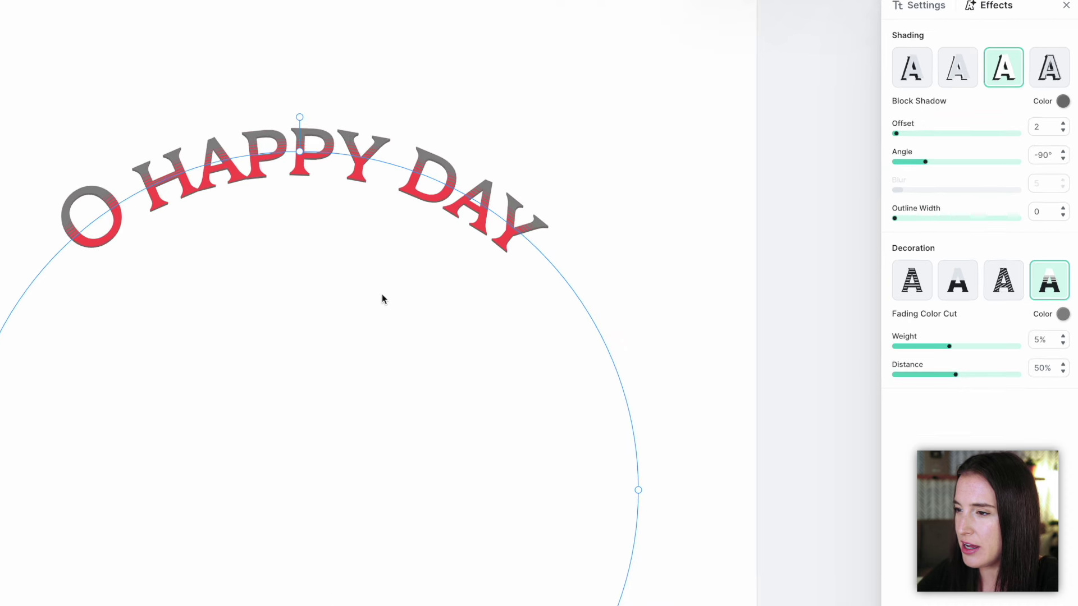
left_click_drag(949, 346, 1012, 349)
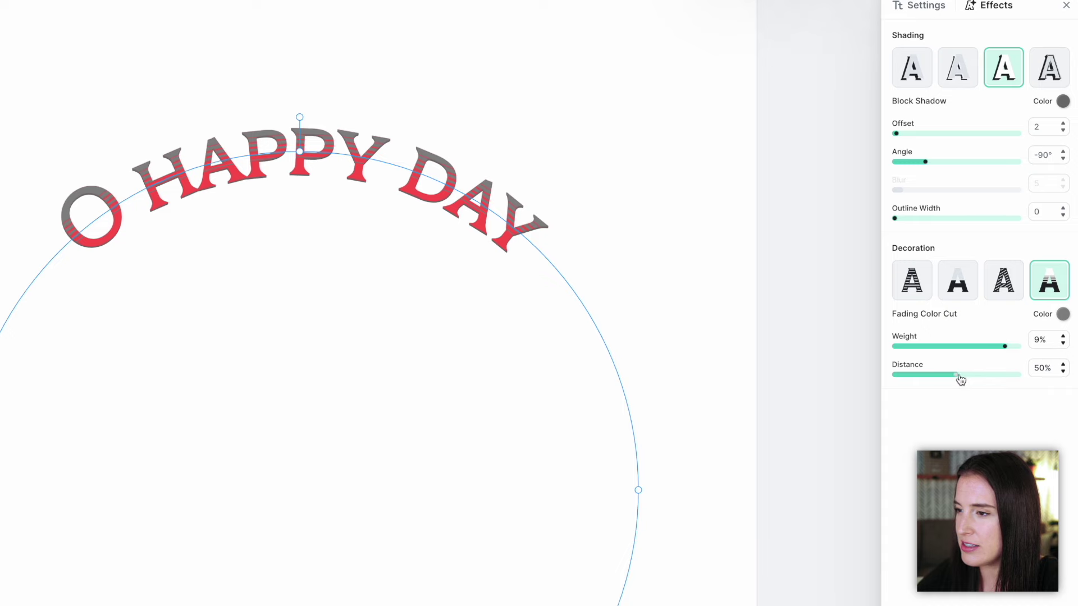
left_click_drag(961, 380, 1013, 373)
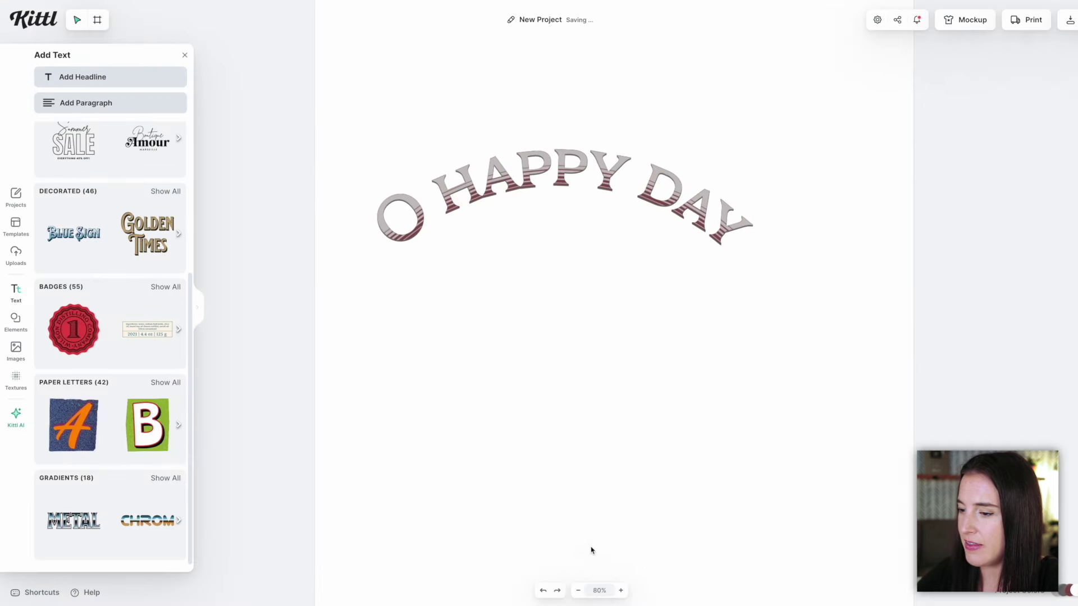
Step: Try a Splatter element and a Grunge speckle element from the Abstract collection on the artboard, and delete them
left_click(580, 590)
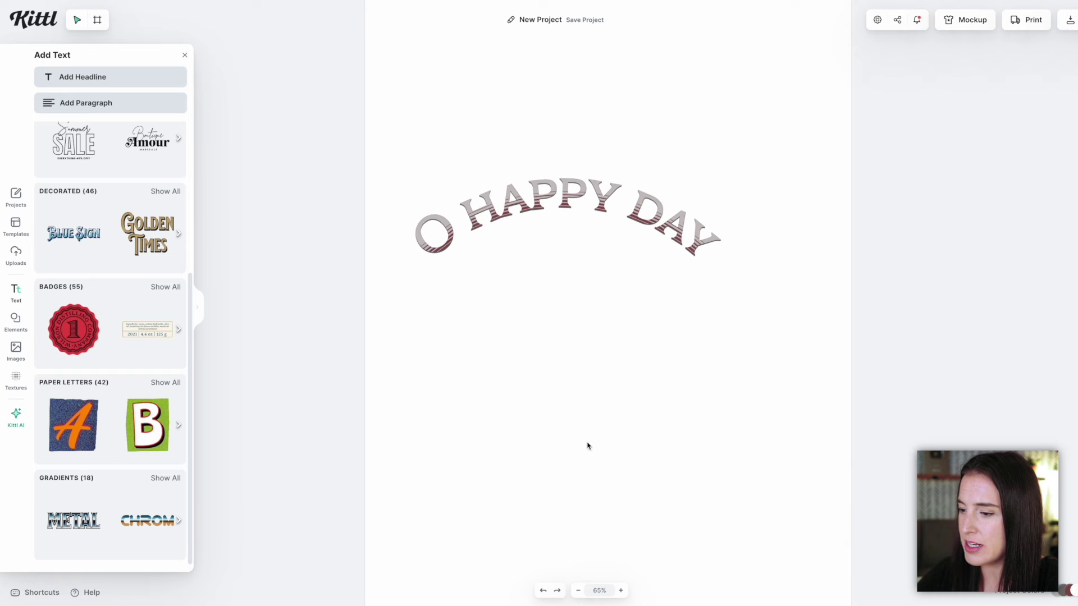
left_click(578, 590)
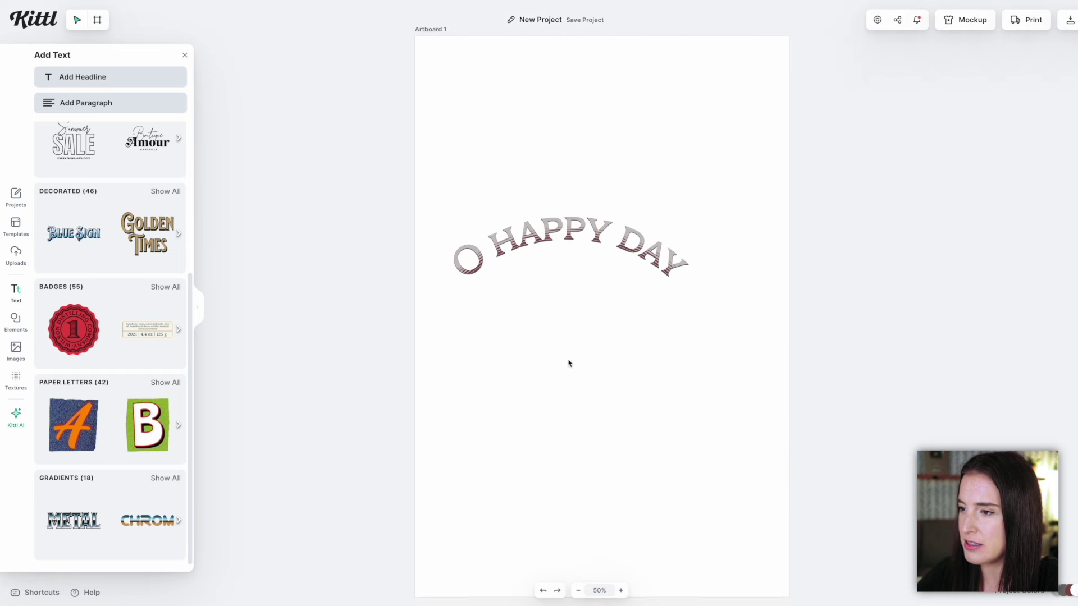
left_click(16, 325)
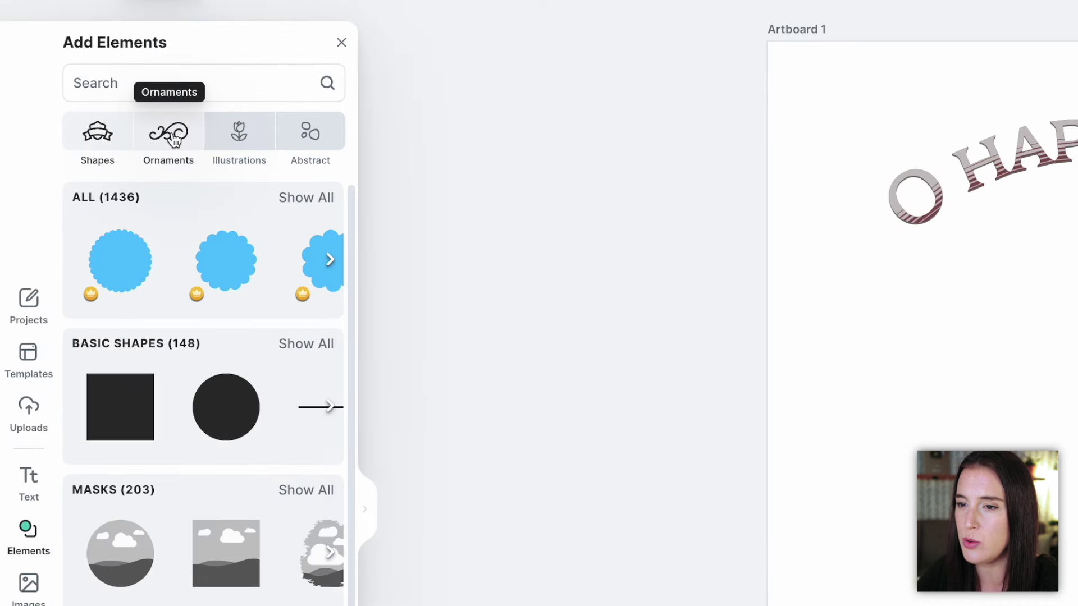
left_click(317, 141)
scroll(298, 250, "down", 5)
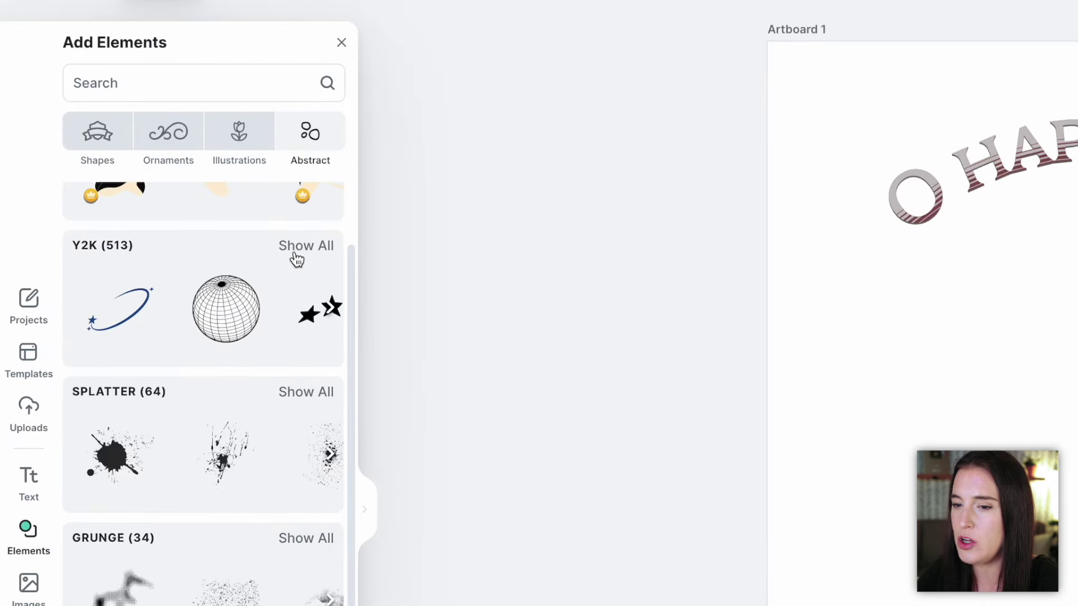
scroll(292, 260, "down", 2)
scroll(269, 287, "up", 3)
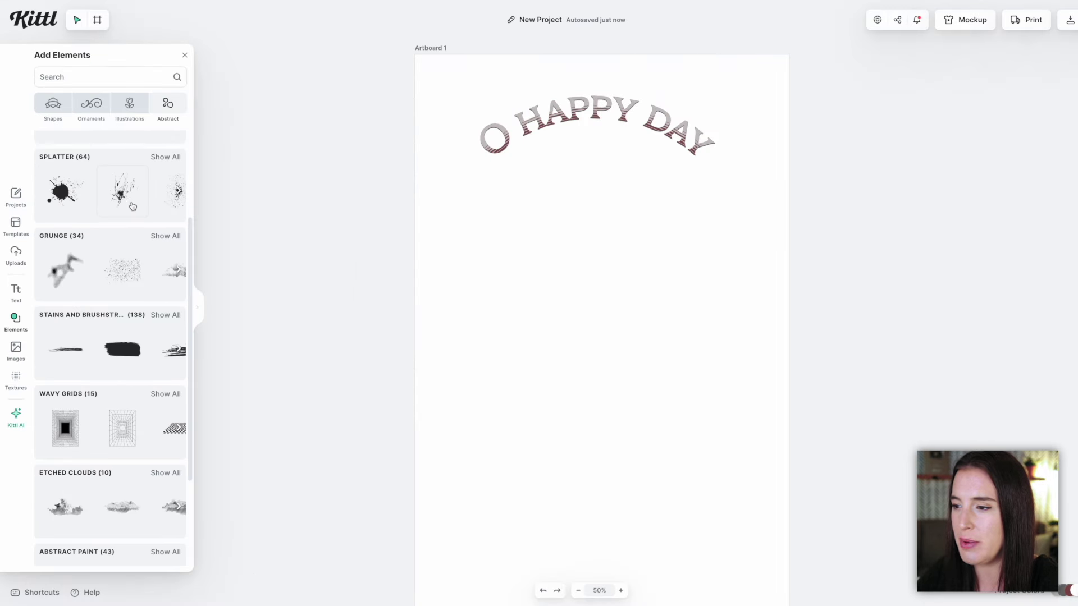
left_click(225, 292)
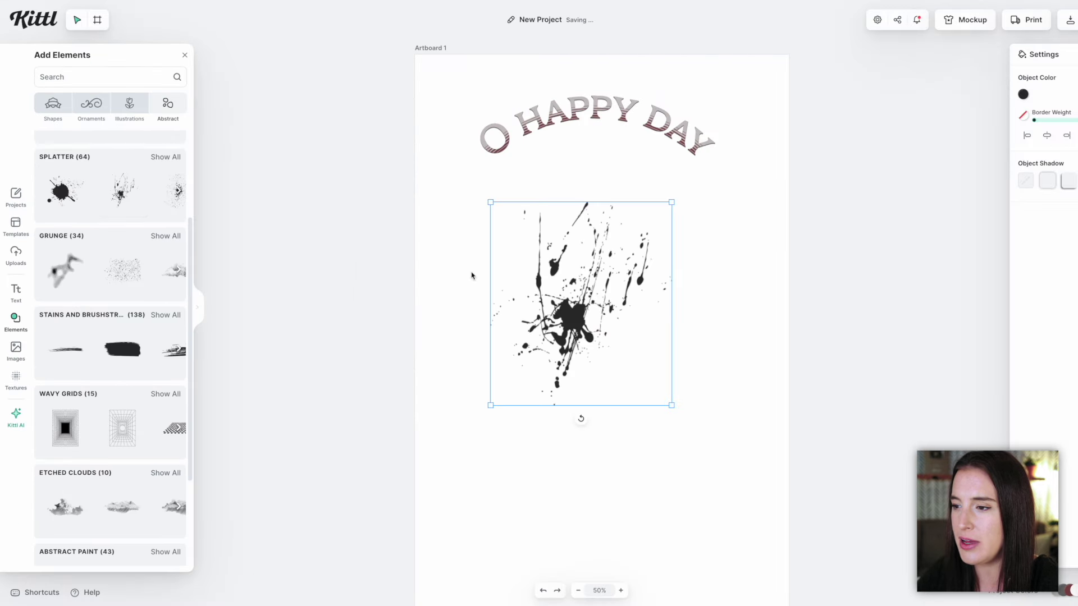
left_click(130, 274)
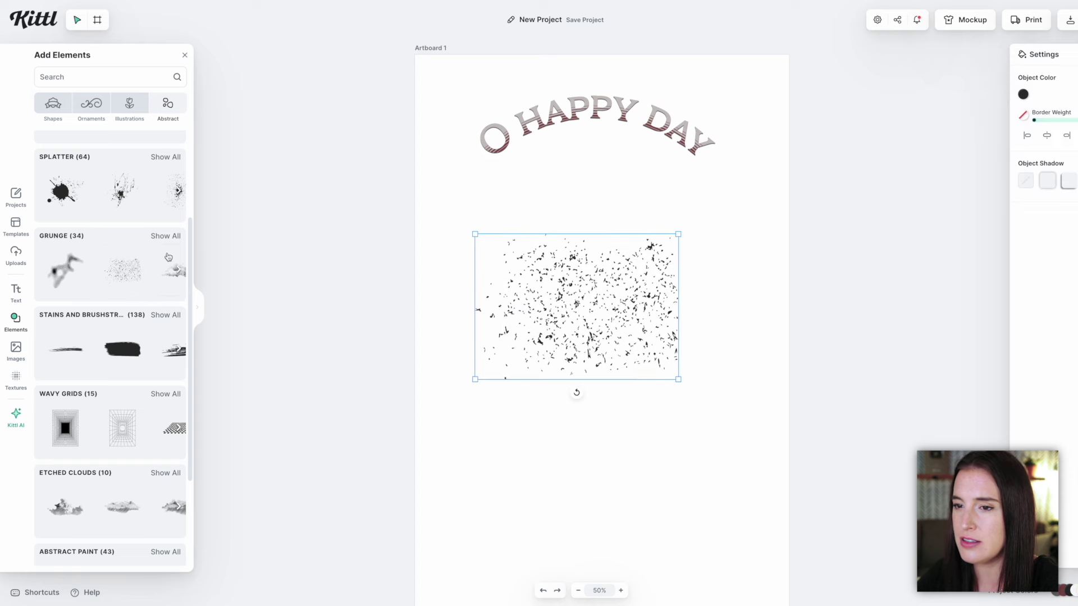
key("Delete")
Step: Search the elements for "flowers" and "line flower", and place the line drawing of a face with a large flower on the artboard
scroll(155, 300, "down", 6)
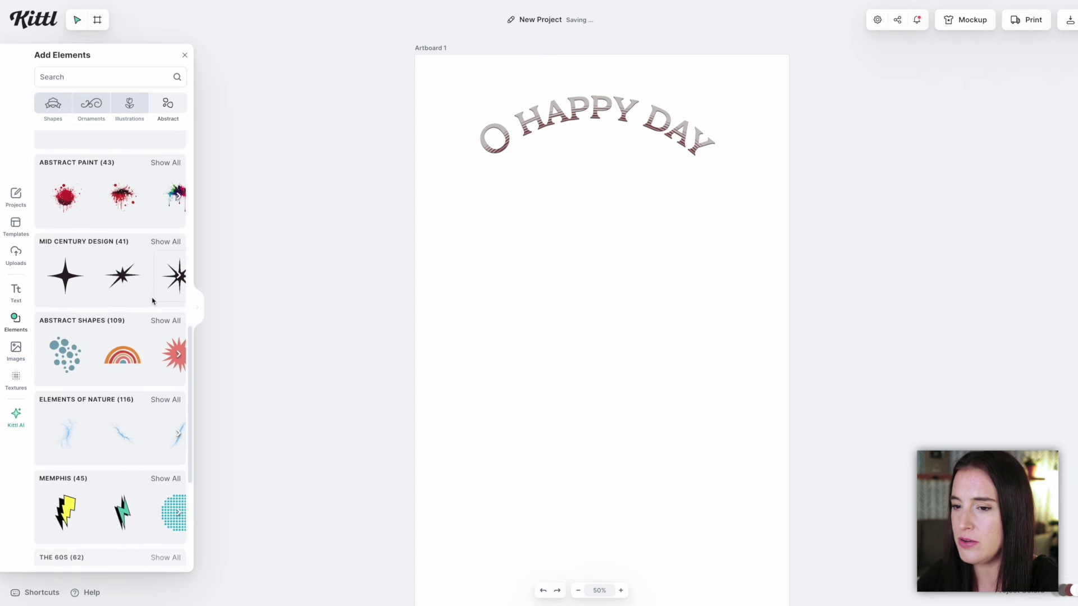
left_click(73, 77)
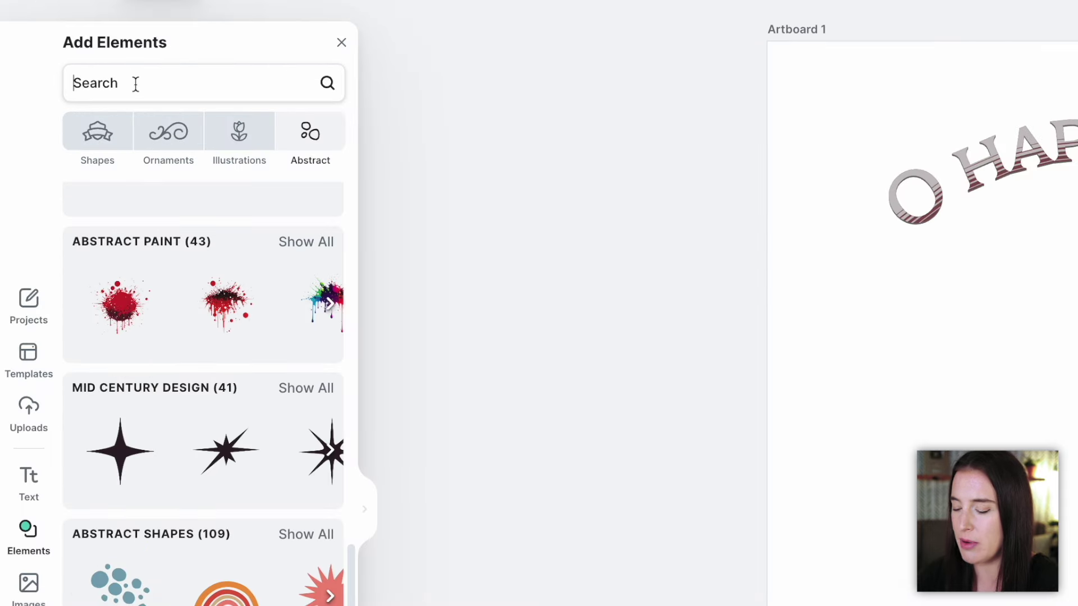
type("flower")
type("s")
key("Return")
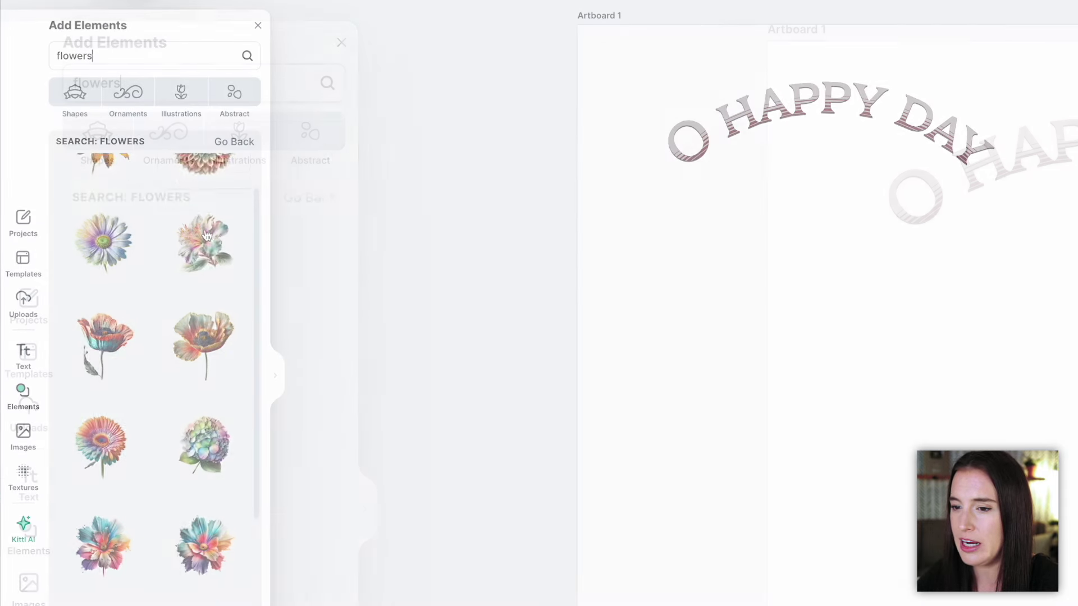
scroll(273, 319, "down", 4)
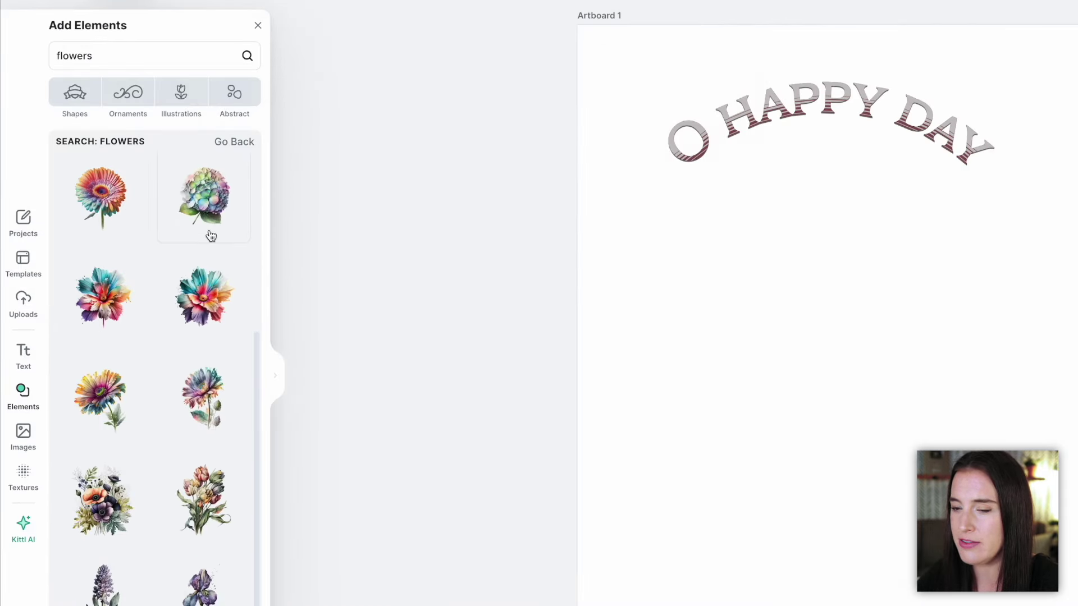
scroll(211, 236, "down", 10)
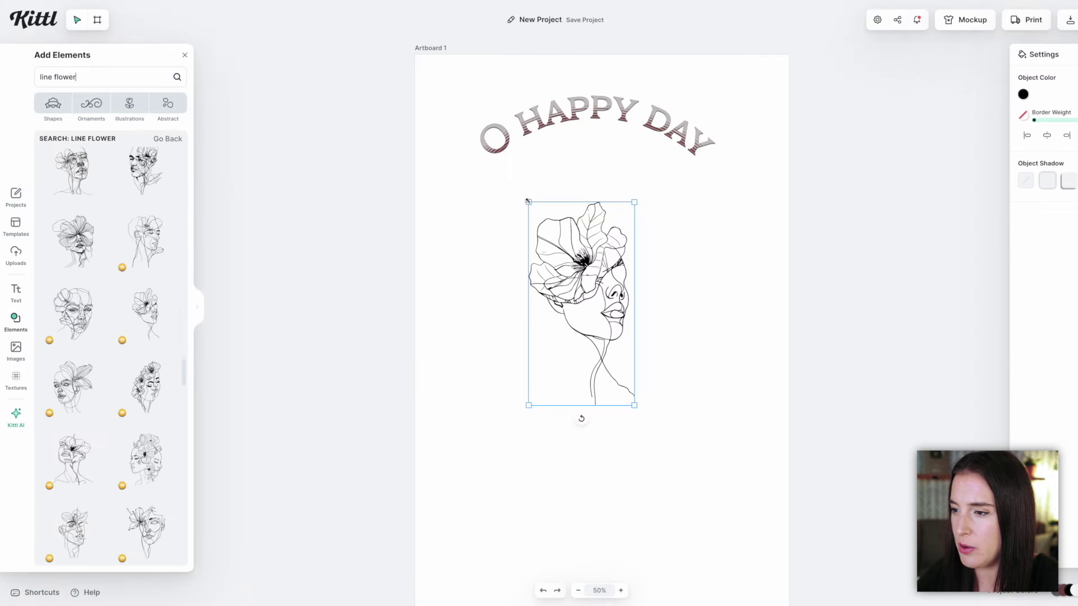
Step: Enlarge the line drawing so it fills most of the artboard below the headline
left_click_drag(528, 201, 502, 151)
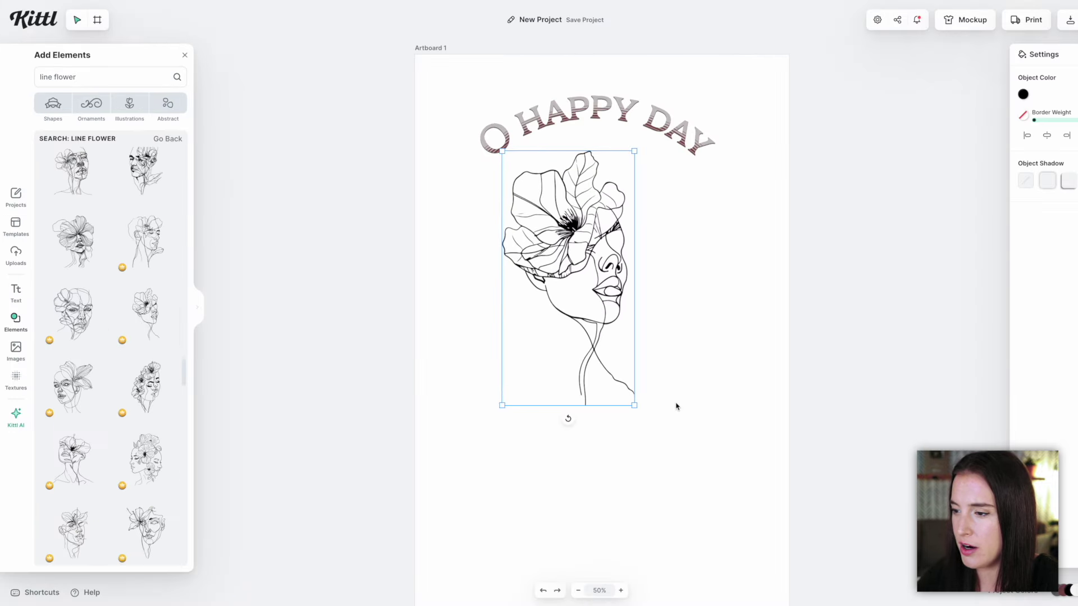
left_click_drag(637, 413, 733, 594)
left_click(655, 405)
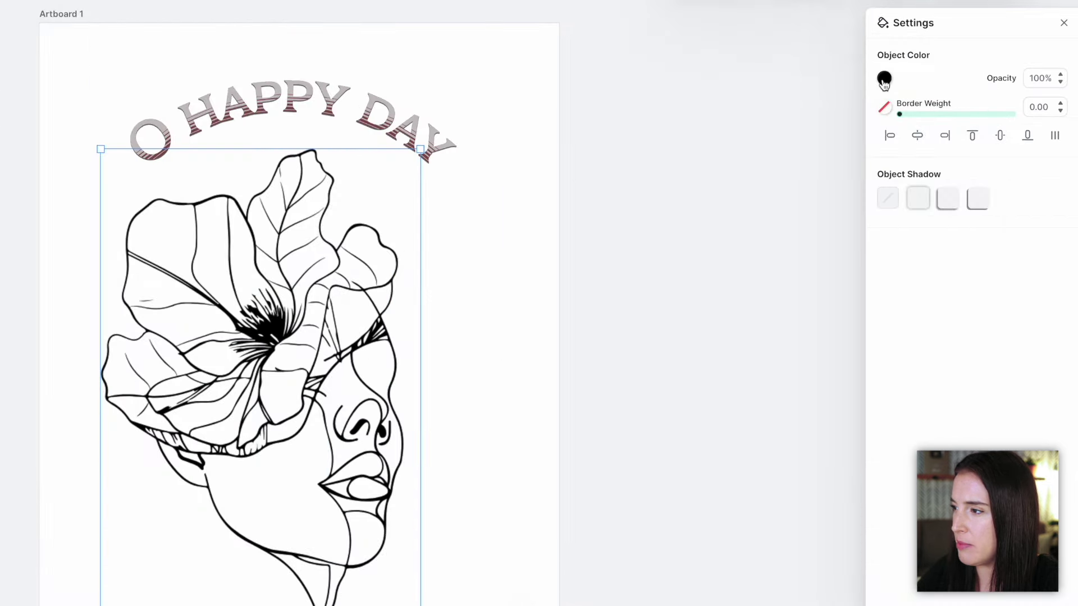
Step: Recolor the line drawing with the dark red document color 844e4e, and delete the drawing from the artboard
left_click(885, 78)
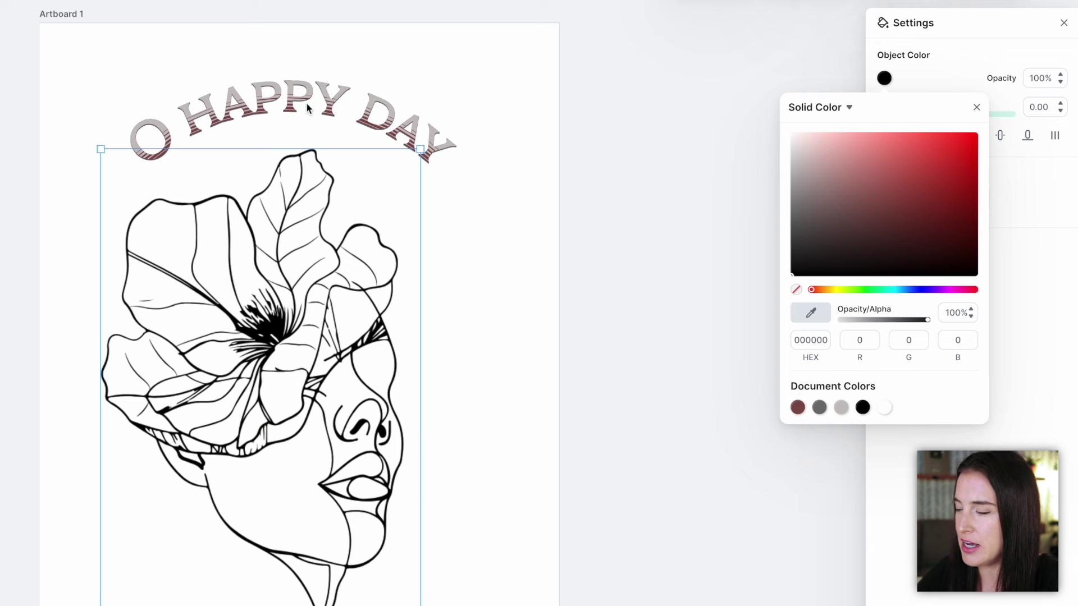
left_click(797, 409)
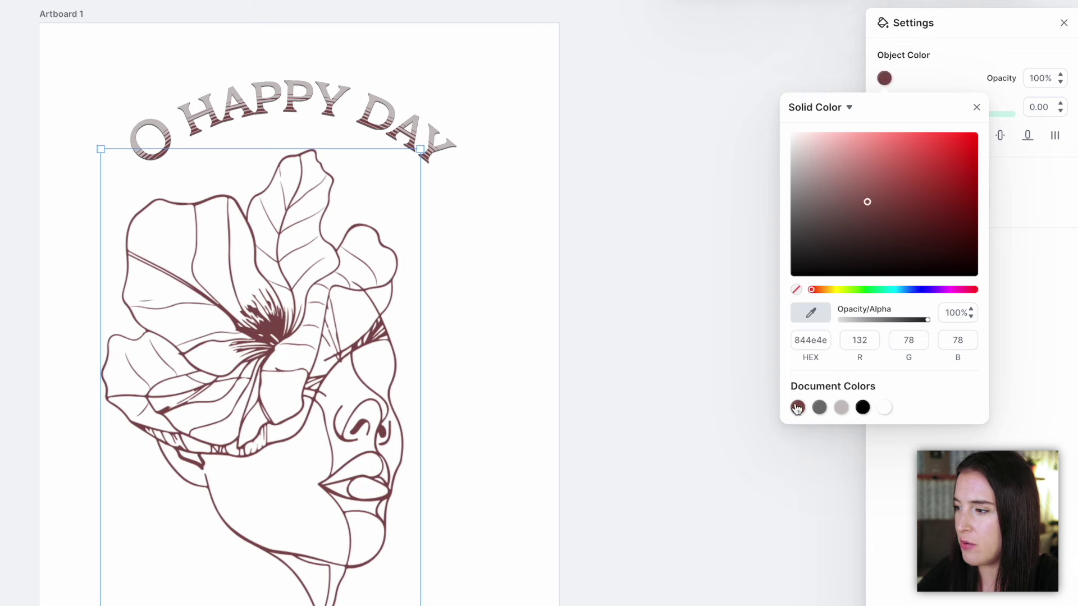
left_click(1030, 404)
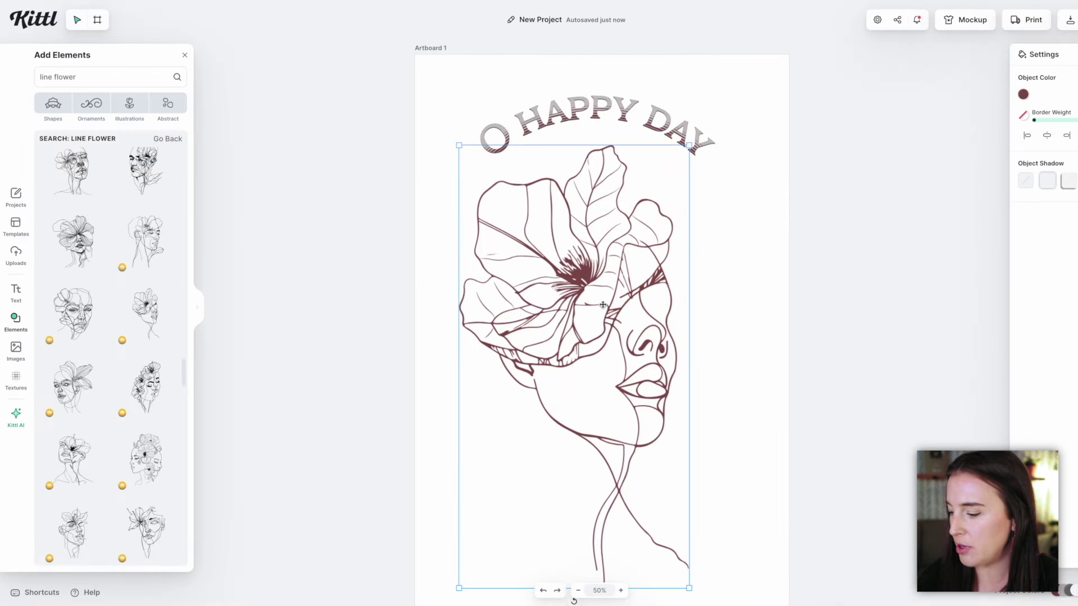
key("Delete")
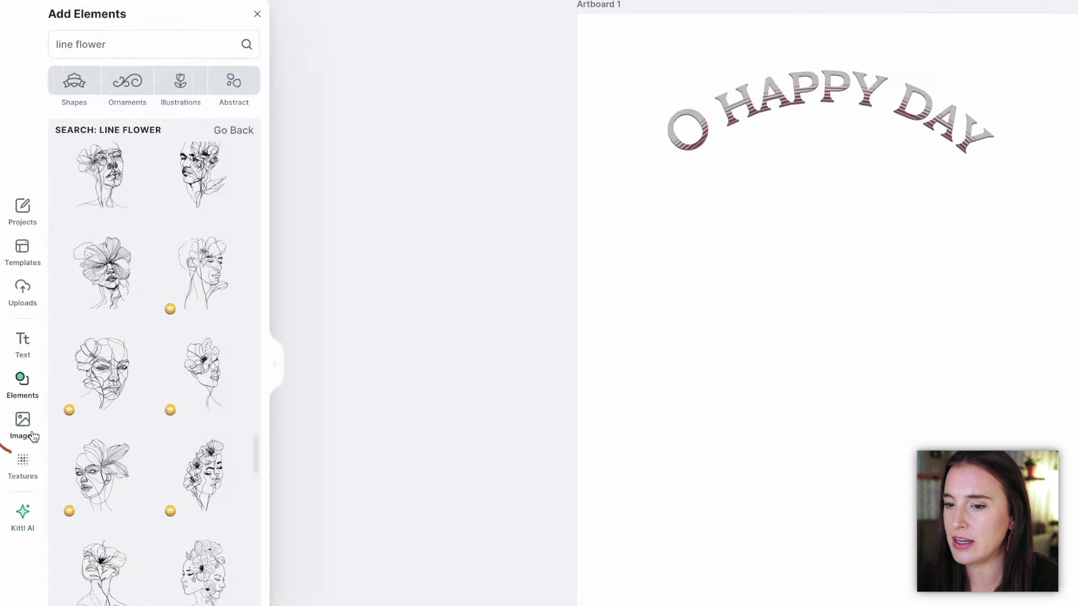
Step: Search the photos for "flower" and add the picture of the green leafy branch on a pale background
left_click(15, 350)
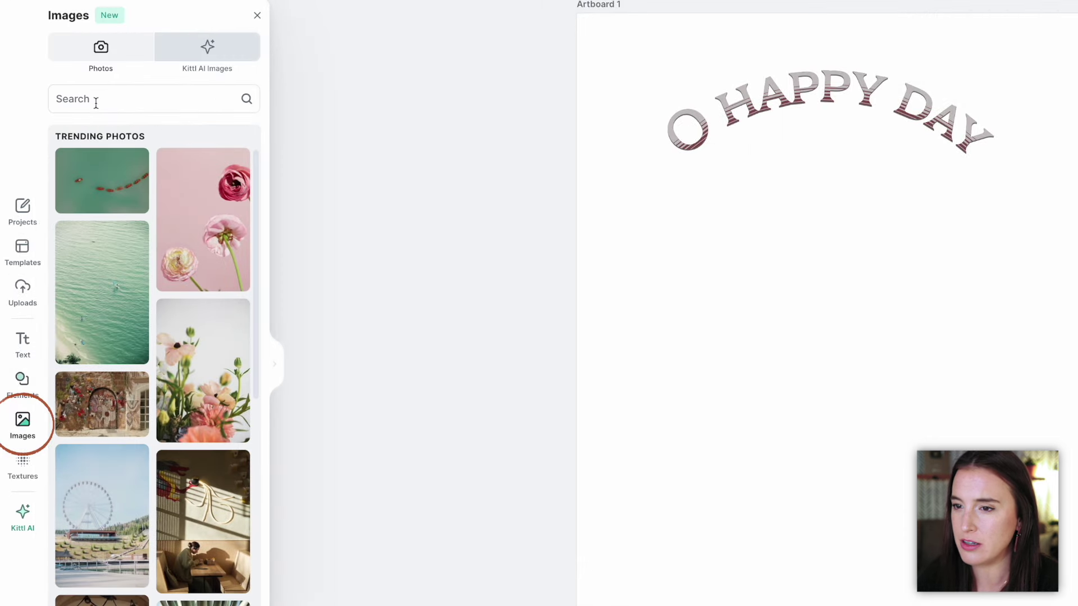
left_click(126, 103)
type("flower")
scroll(199, 263, "down", 10)
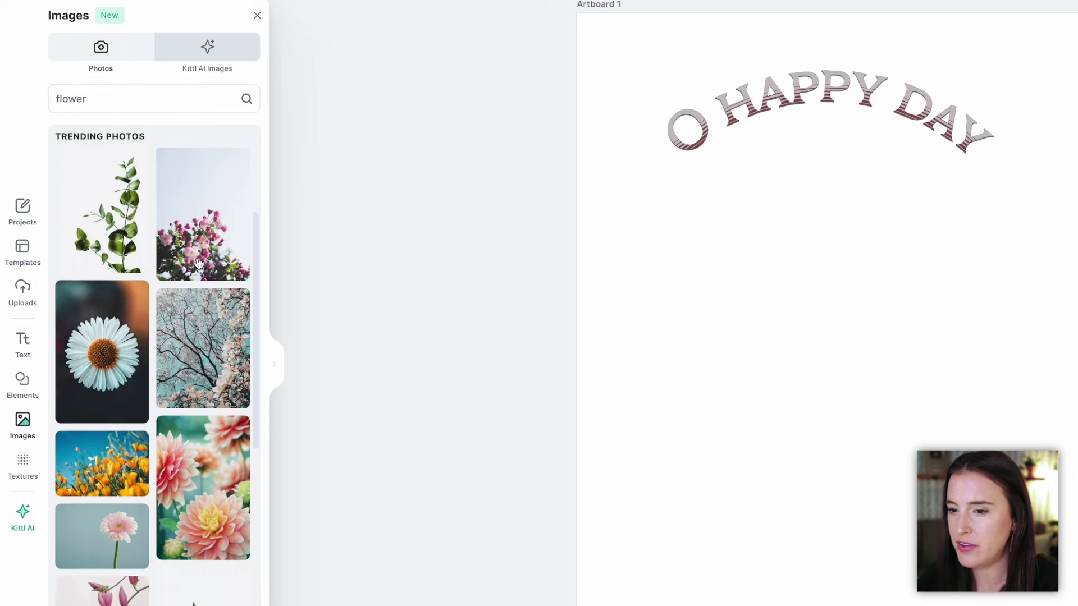
scroll(199, 264, "down", 5)
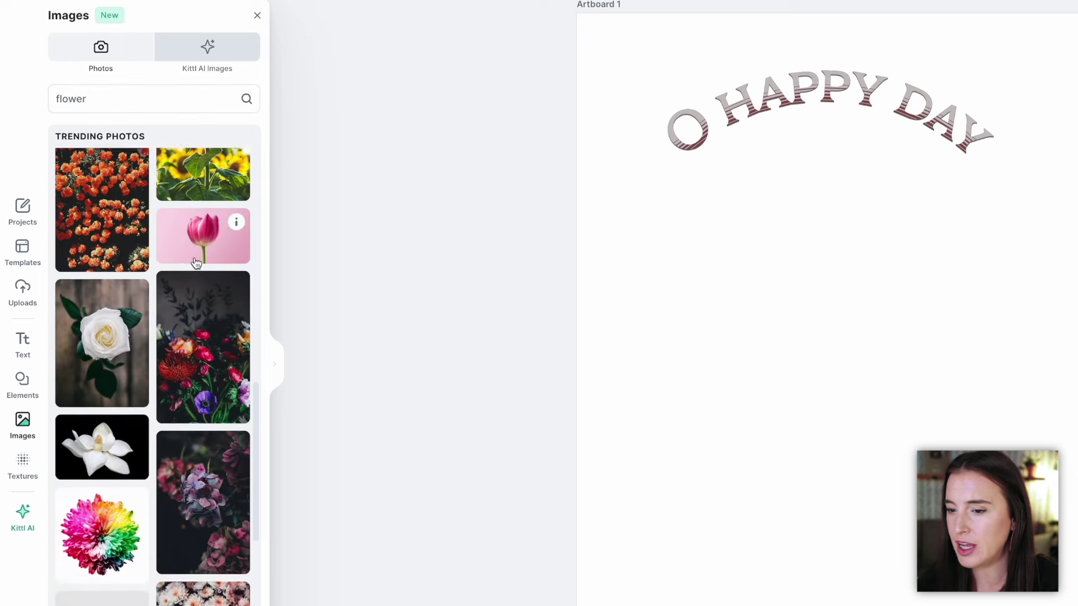
scroll(198, 264, "up", 10)
scroll(198, 263, "up", 3)
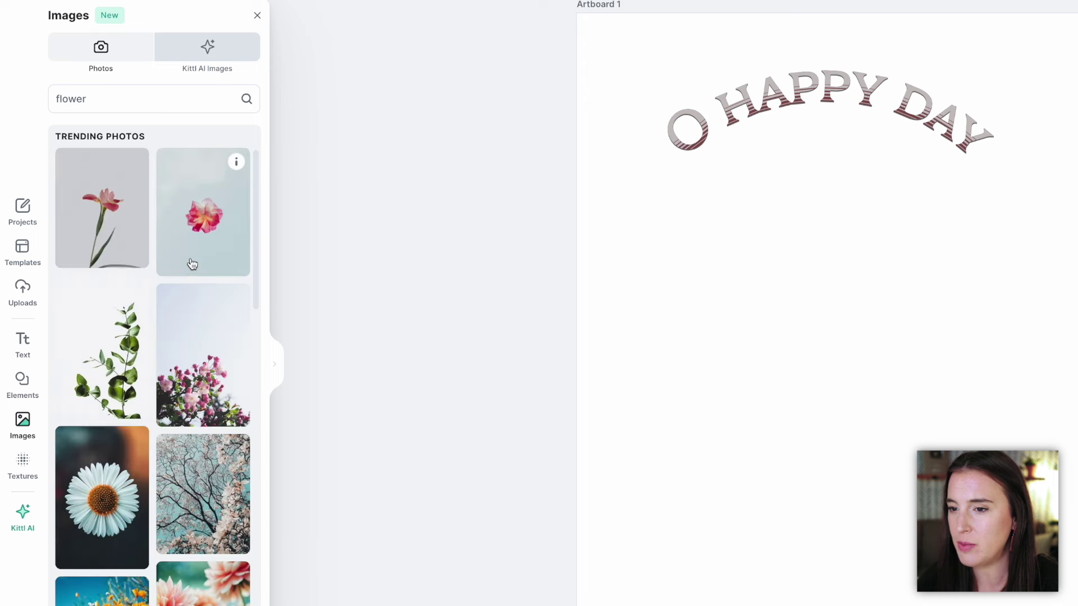
left_click(121, 360)
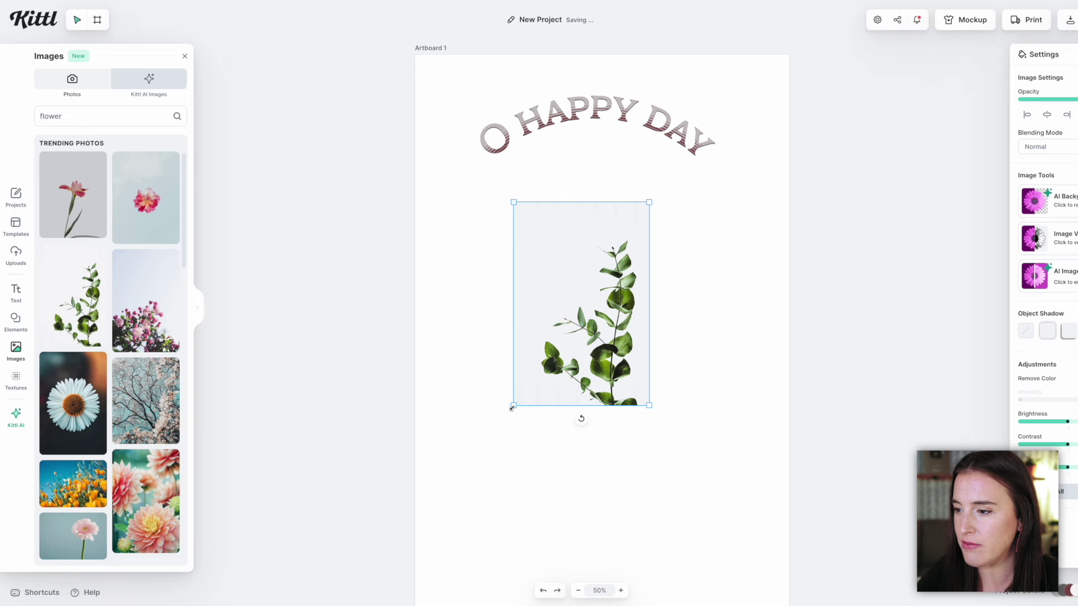
Step: Enlarge the leafy branch photo and center it beneath the headline
left_click_drag(512, 407, 426, 534)
left_click_drag(518, 428, 571, 428)
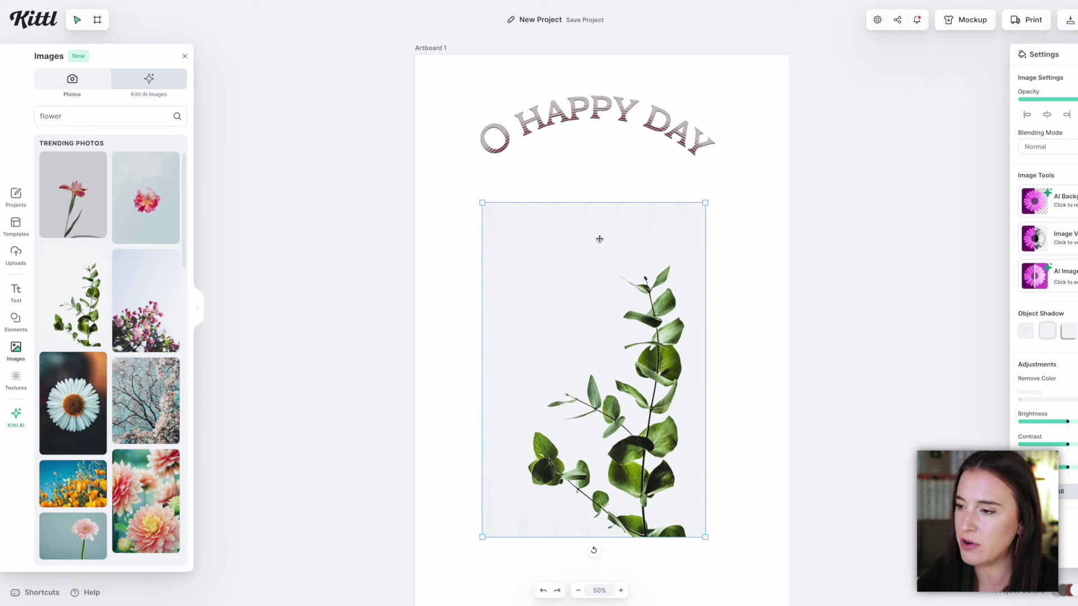
left_click(571, 187)
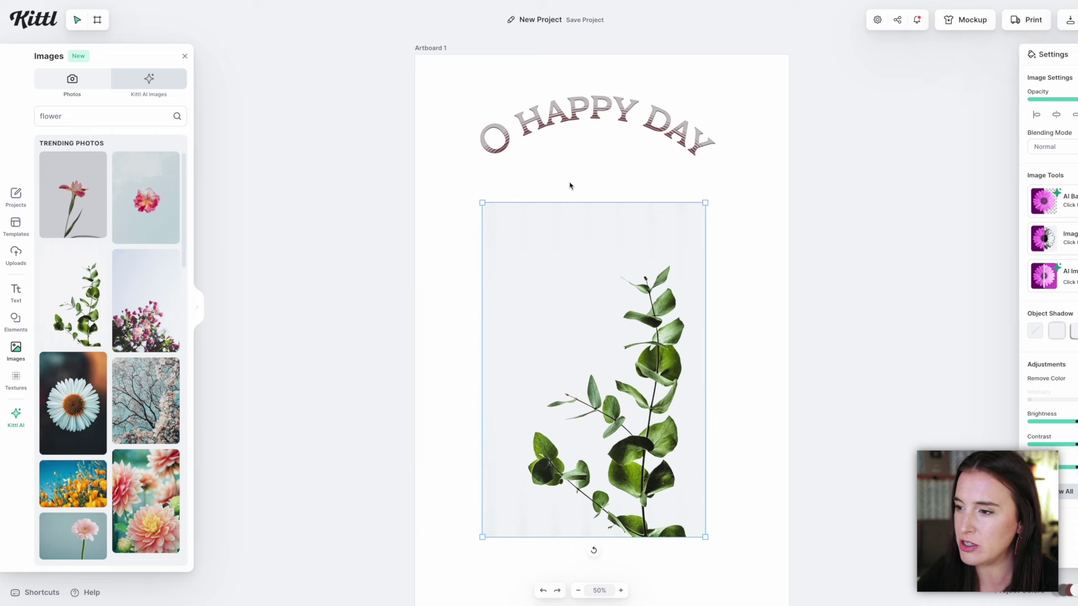
Step: Remove the branch photo's background with the AI Background Remover and shift the cutout slightly up and to the right
left_click(571, 253)
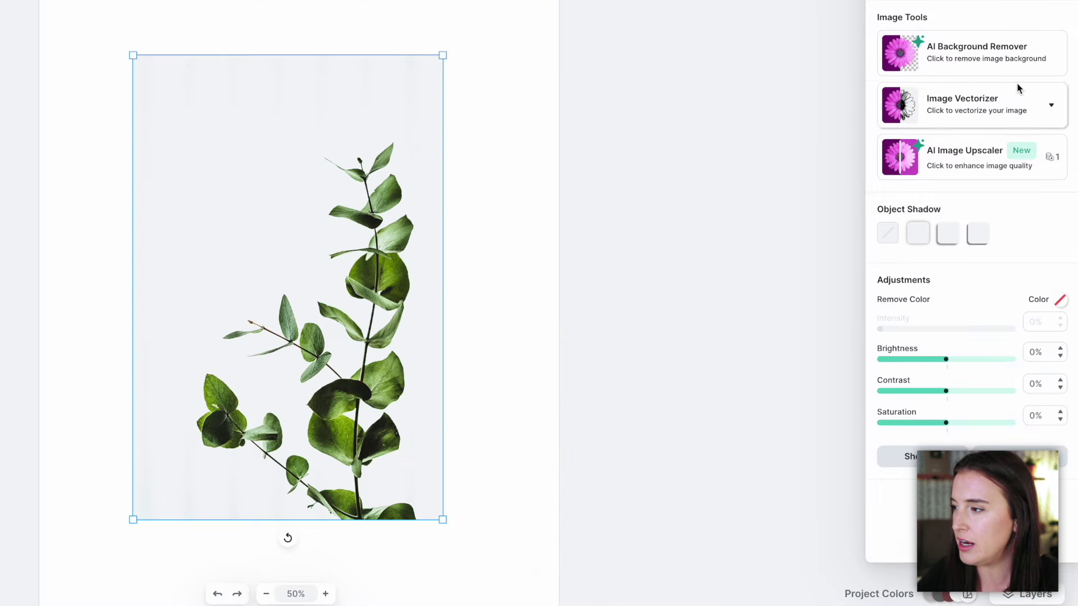
left_click(965, 60)
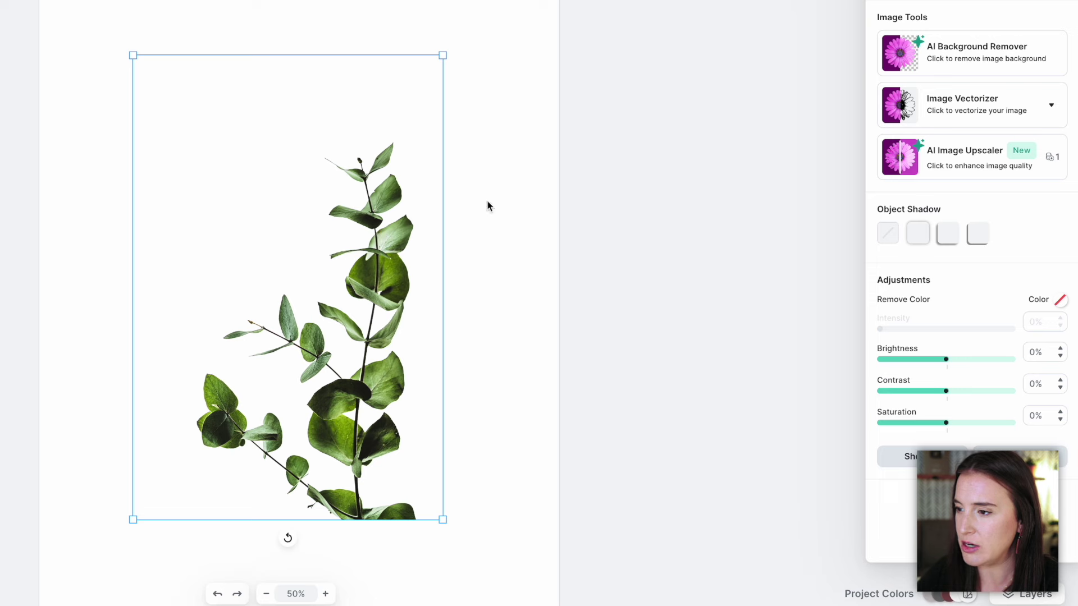
left_click(506, 205)
left_click_drag(363, 280, 398, 266)
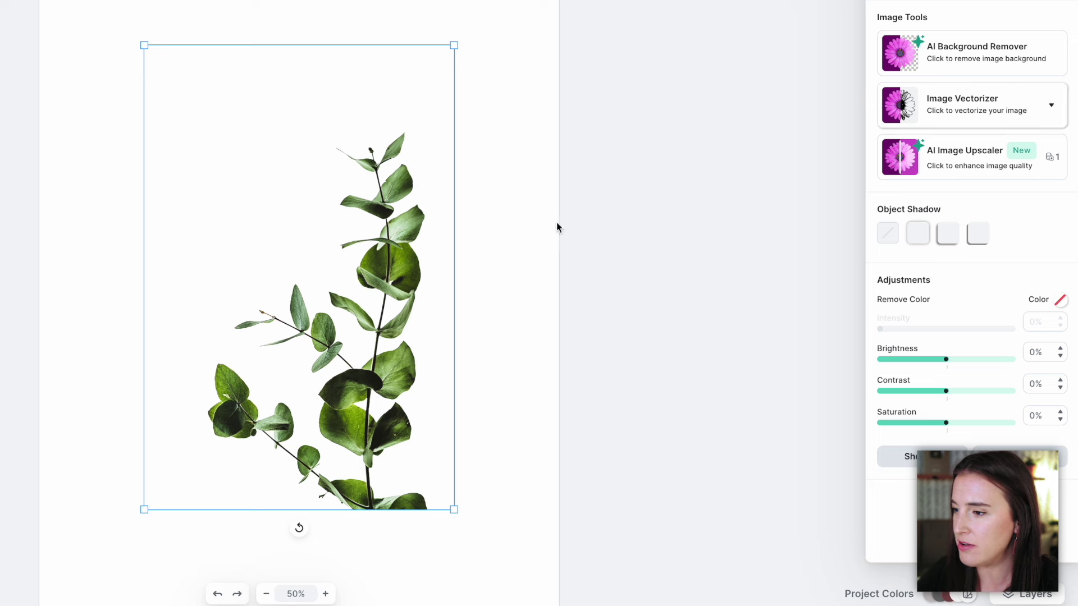
Step: Vectorize the leafy branch cutout with 3 colors and enlarge it to fill the space beneath the headline
left_click(953, 106)
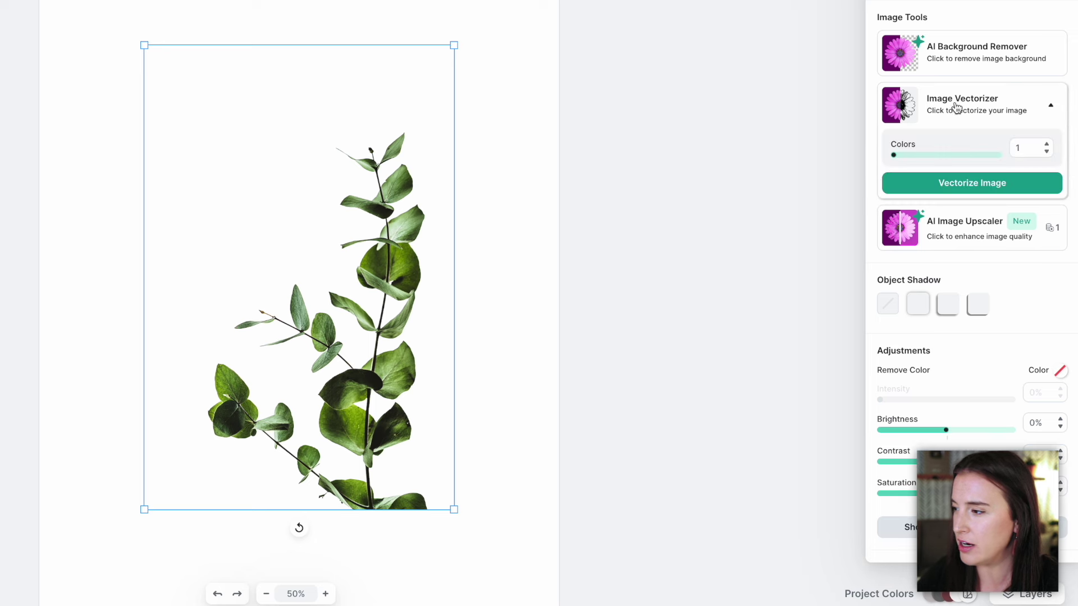
left_click_drag(894, 156, 907, 155)
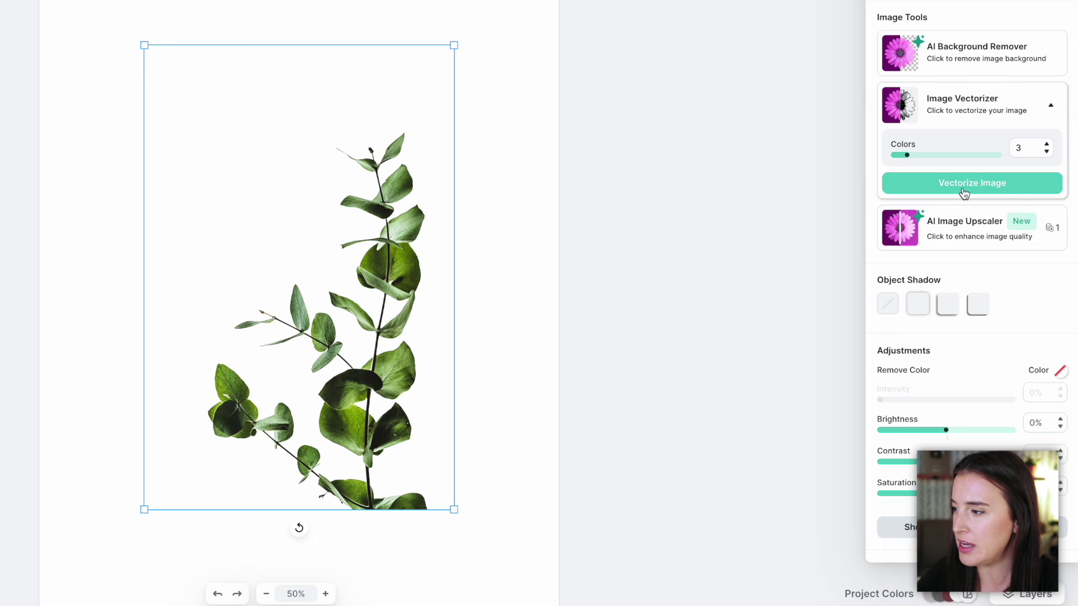
left_click(999, 190)
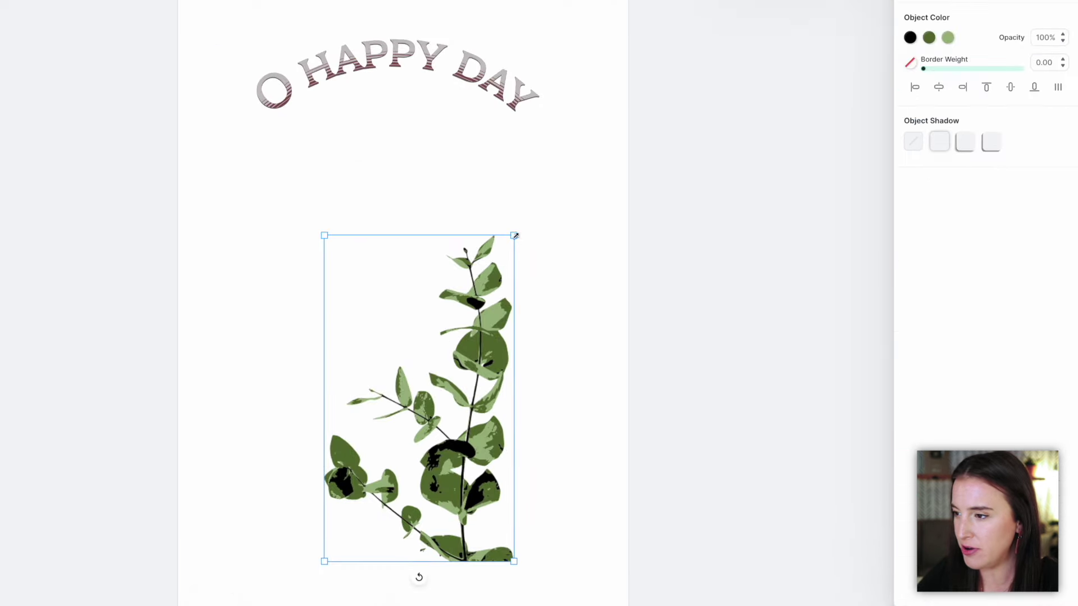
left_click_drag(514, 236, 578, 124)
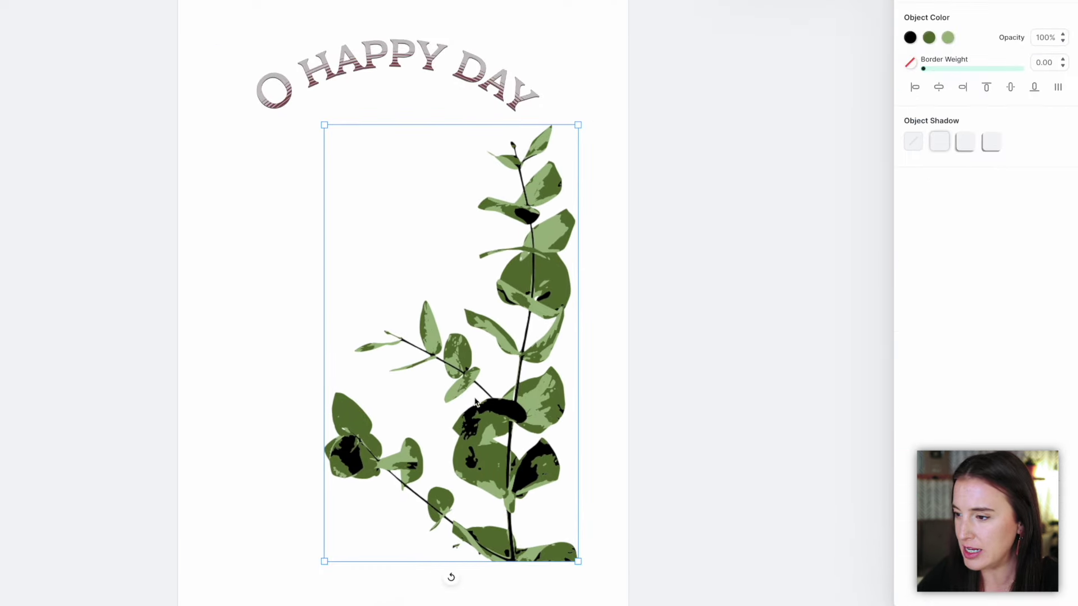
left_click_drag(489, 393, 433, 400)
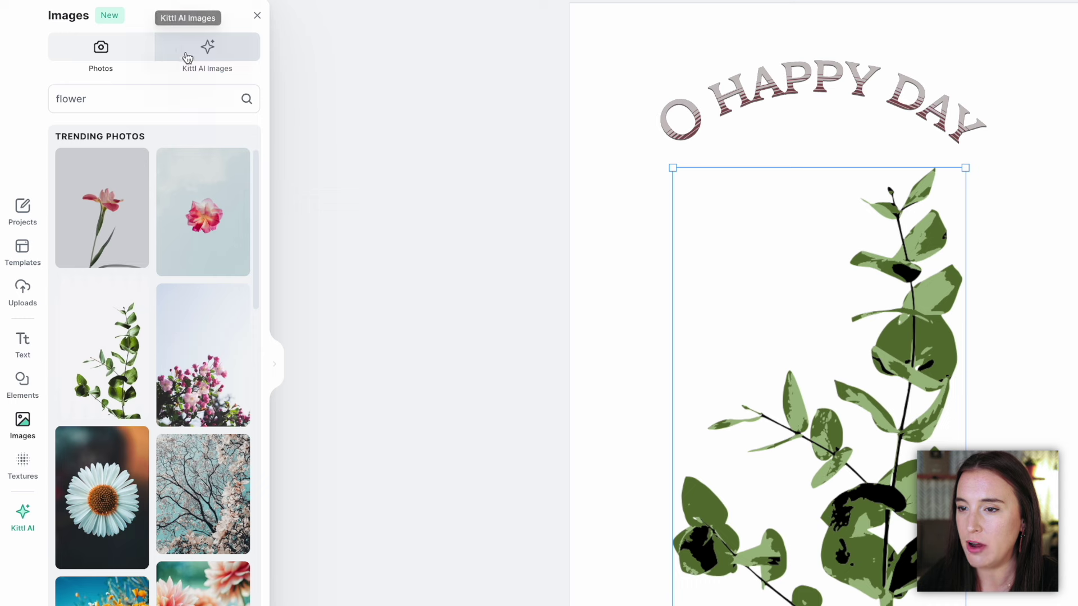
Step: Browse the ready-made Kittl AI images and view the prompts of the cartoon fox and the running coffee cup
left_click(207, 56)
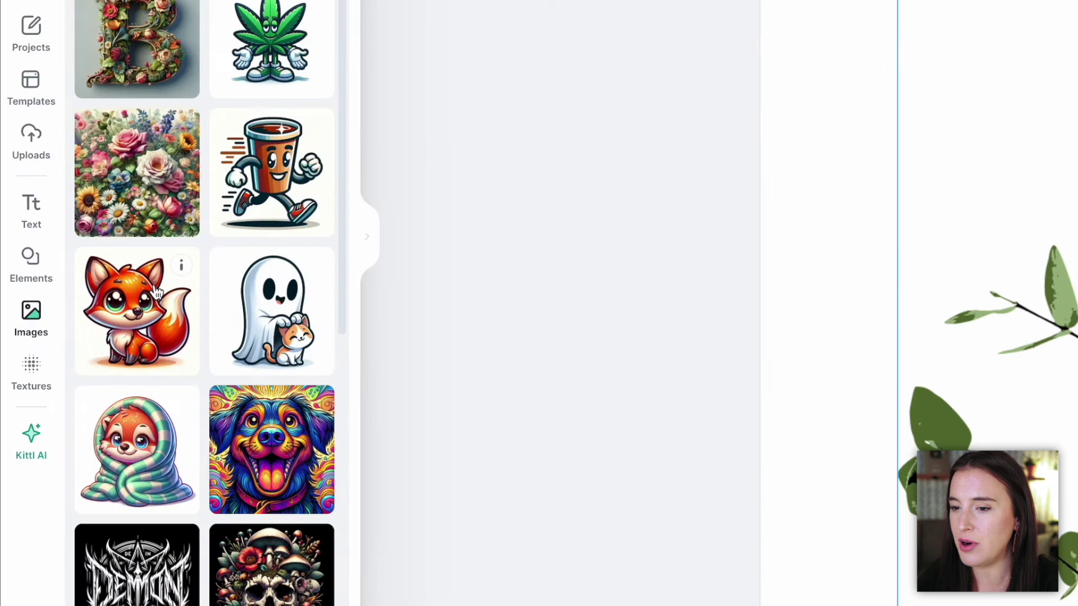
left_click(181, 267)
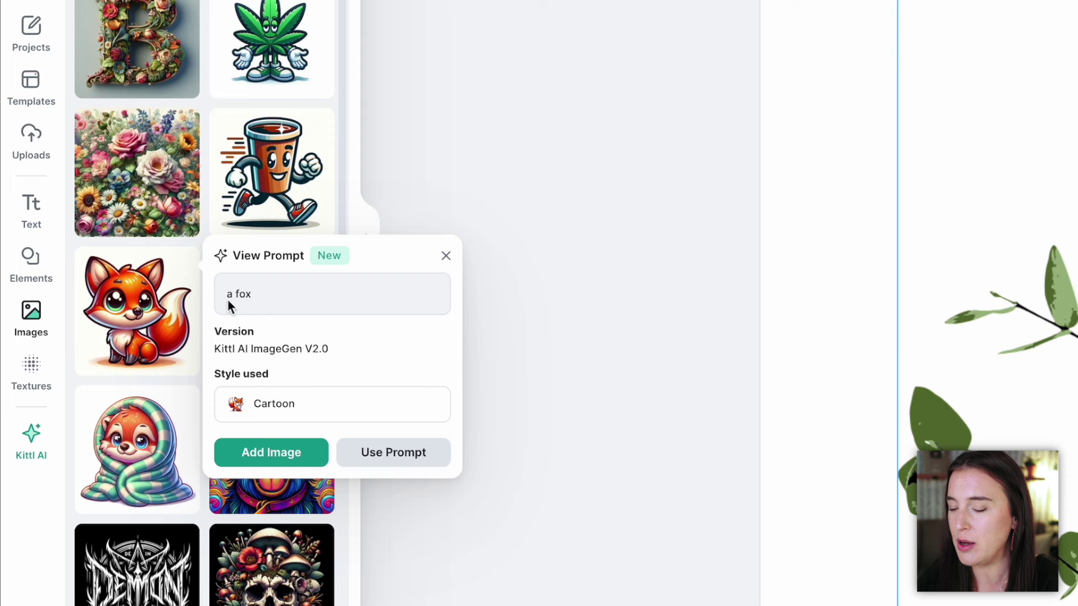
left_click(317, 127)
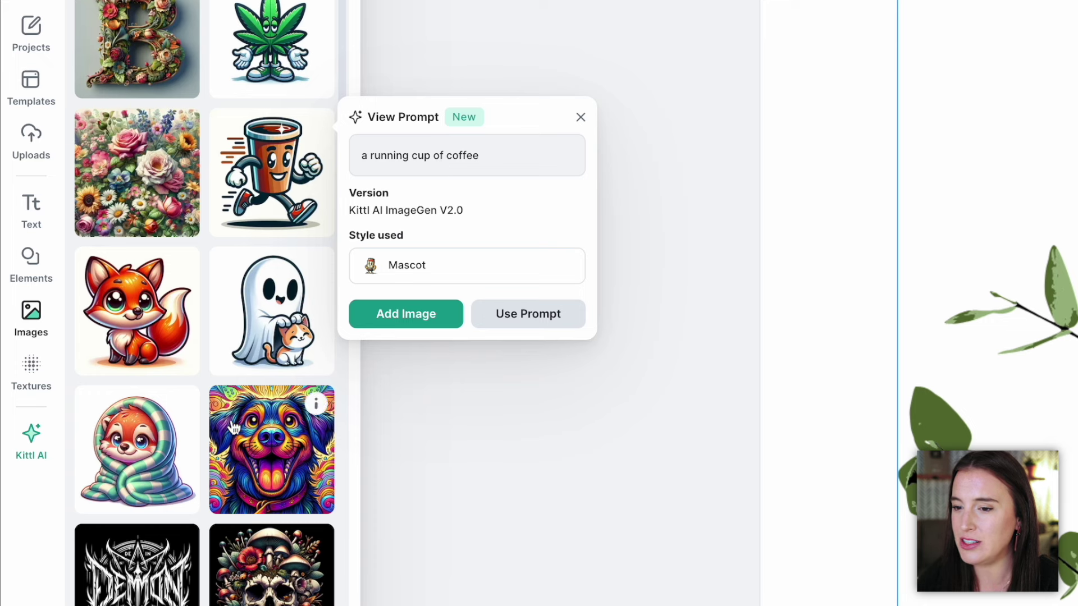
left_click(201, 223)
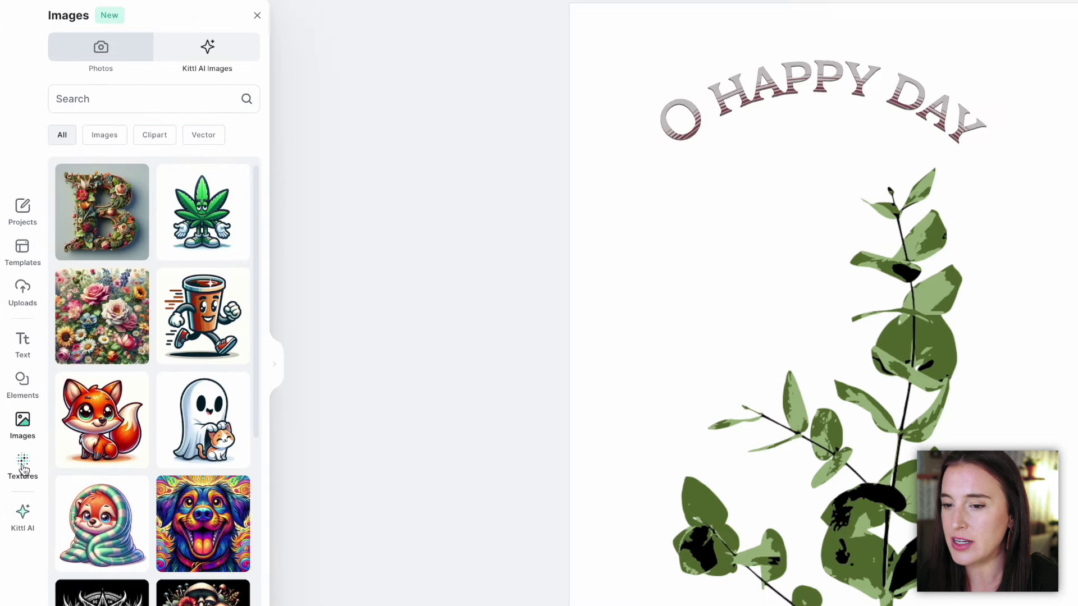
Step: Apply the second grunge texture, white with dark speckled patches, to the artboard
left_click(24, 467)
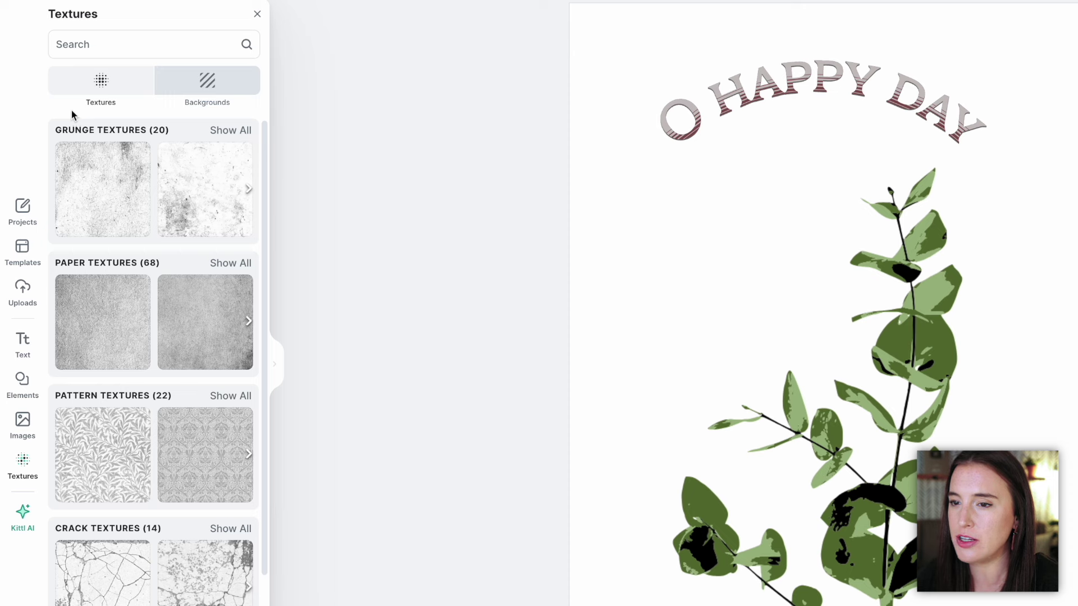
left_click(247, 104)
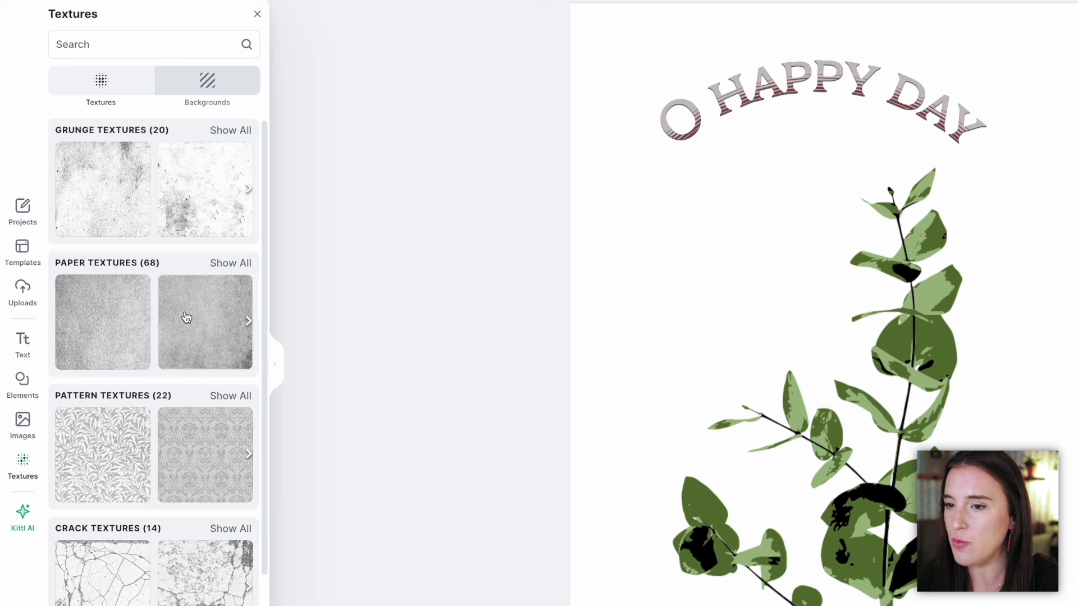
left_click(224, 133)
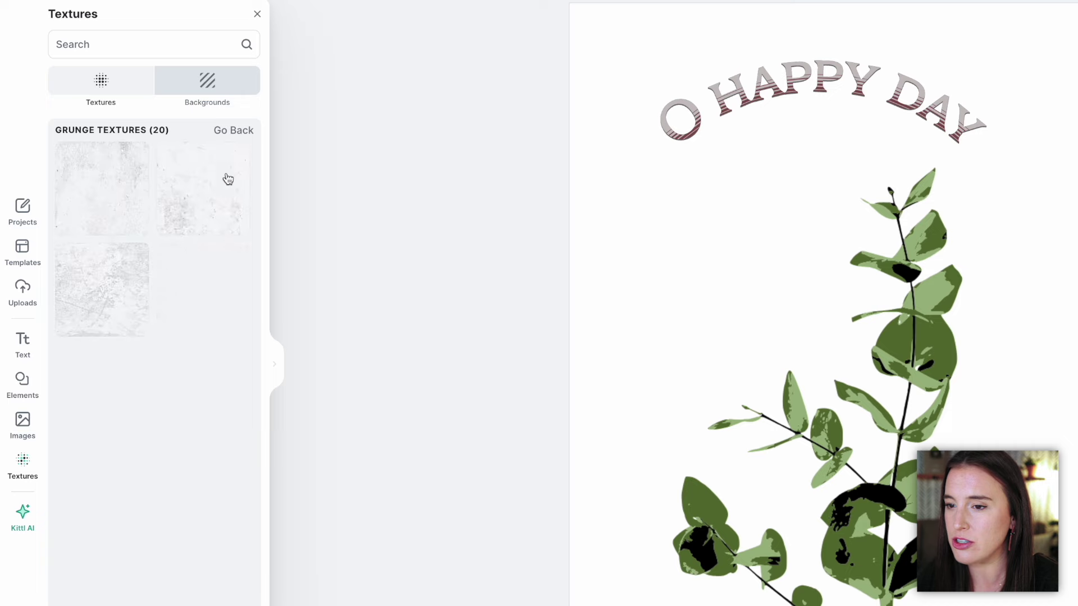
left_click(228, 179)
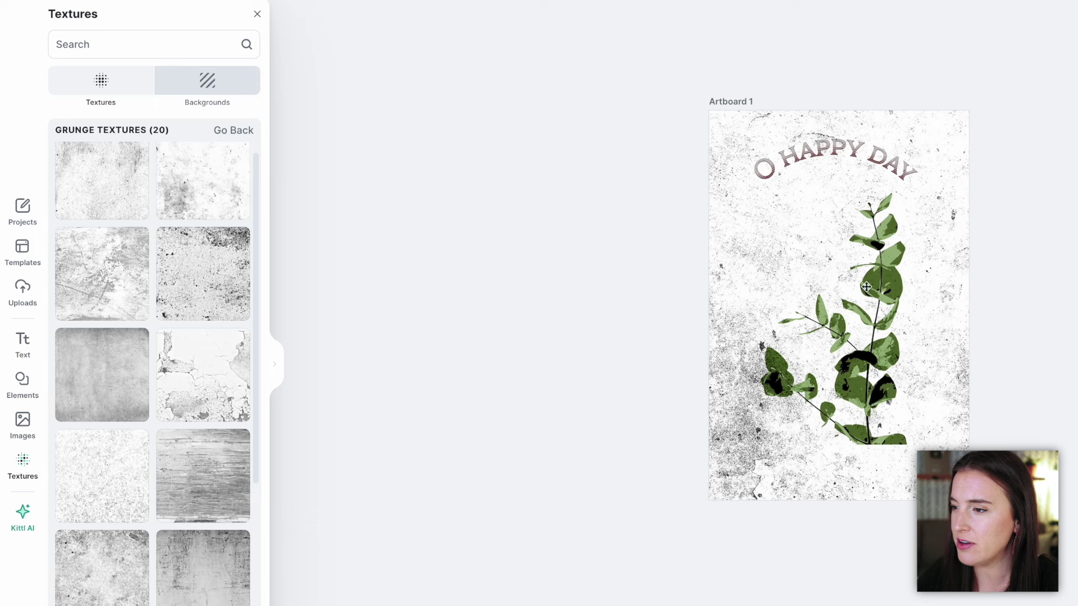
key("ctrl+z")
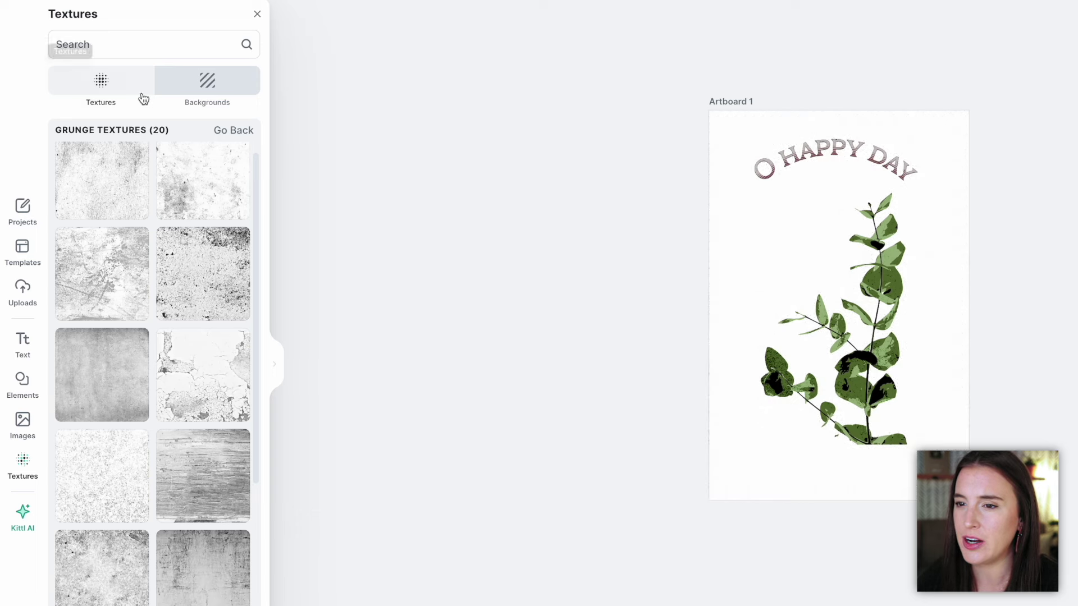
Step: Add a green Abstract Watercolor background to the artboard and set the background image's opacity to 45.3
left_click(208, 86)
scroll(196, 264, "down", 5)
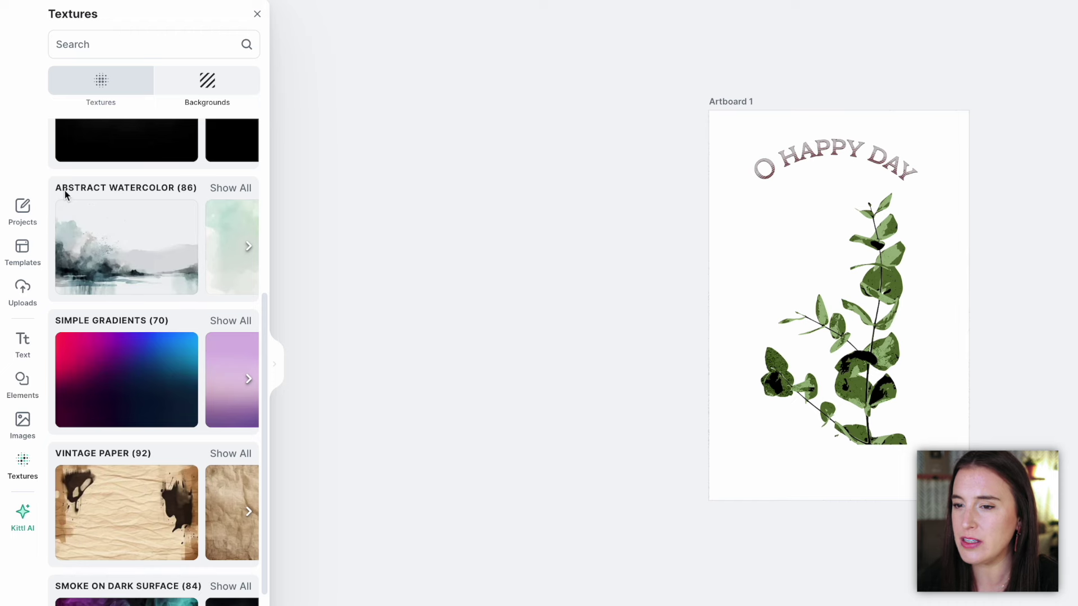
left_click(231, 188)
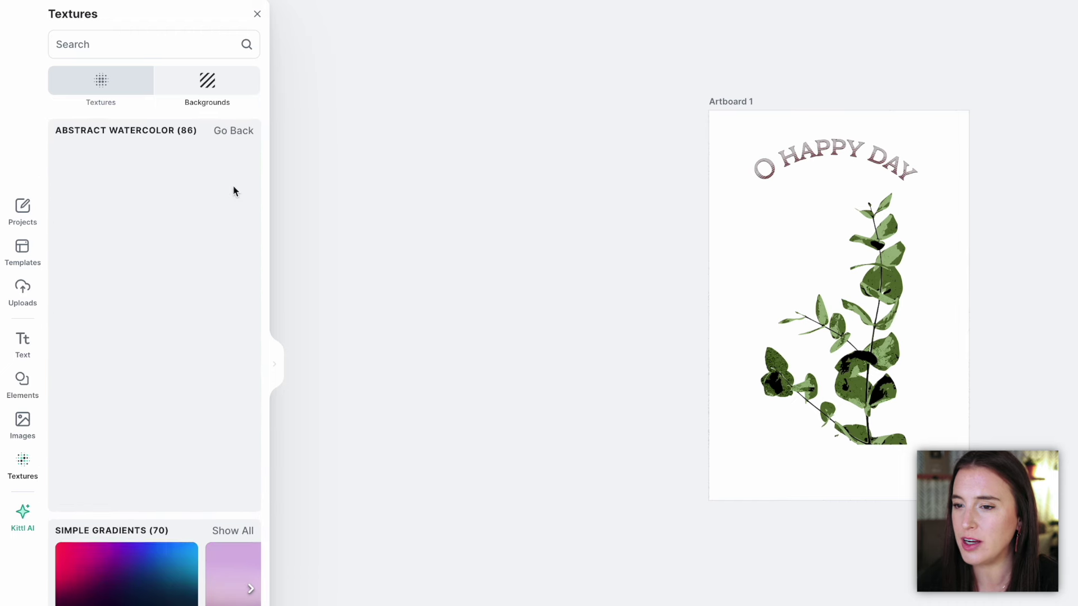
left_click(234, 192)
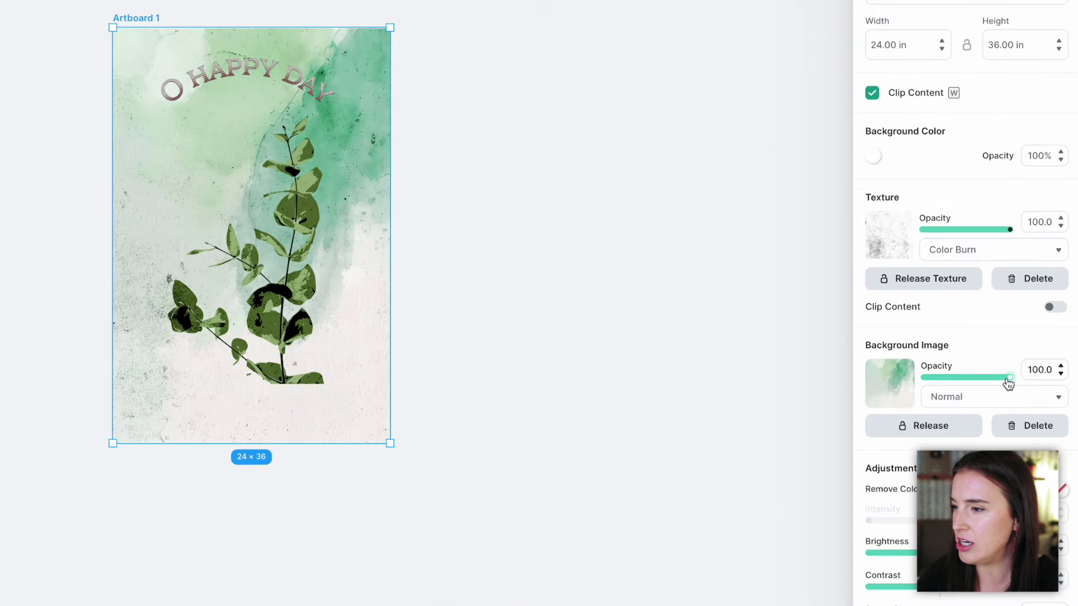
left_click_drag(1028, 363, 1000, 385)
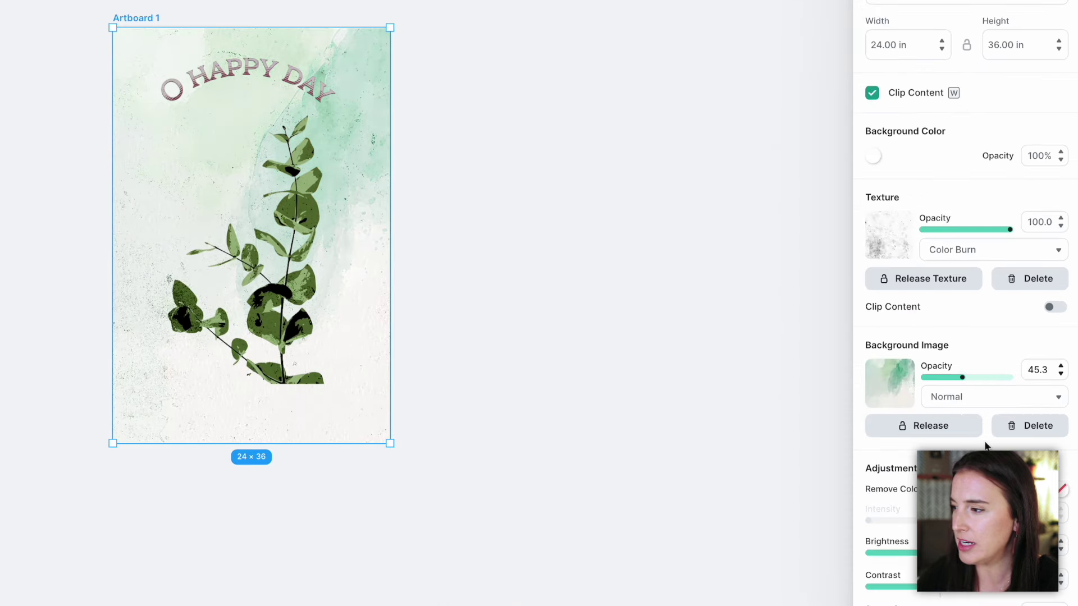
Step: Generate a 9:16 AI image of "a lily flower" in the Vintage Drawing vector style and shrink it beneath the headline
left_click(30, 508)
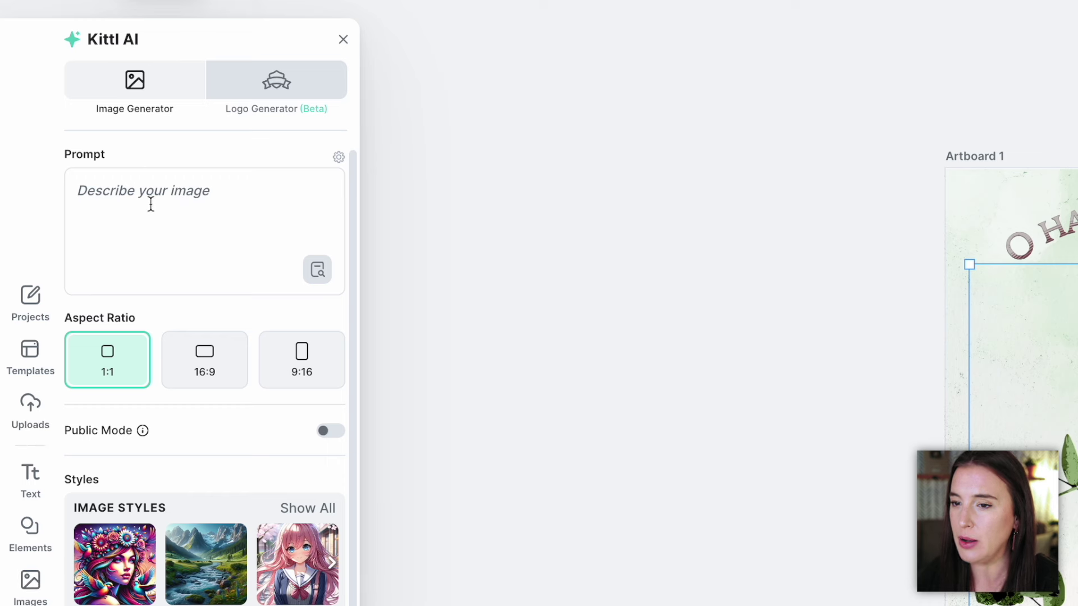
scroll(116, 407, "down", 2)
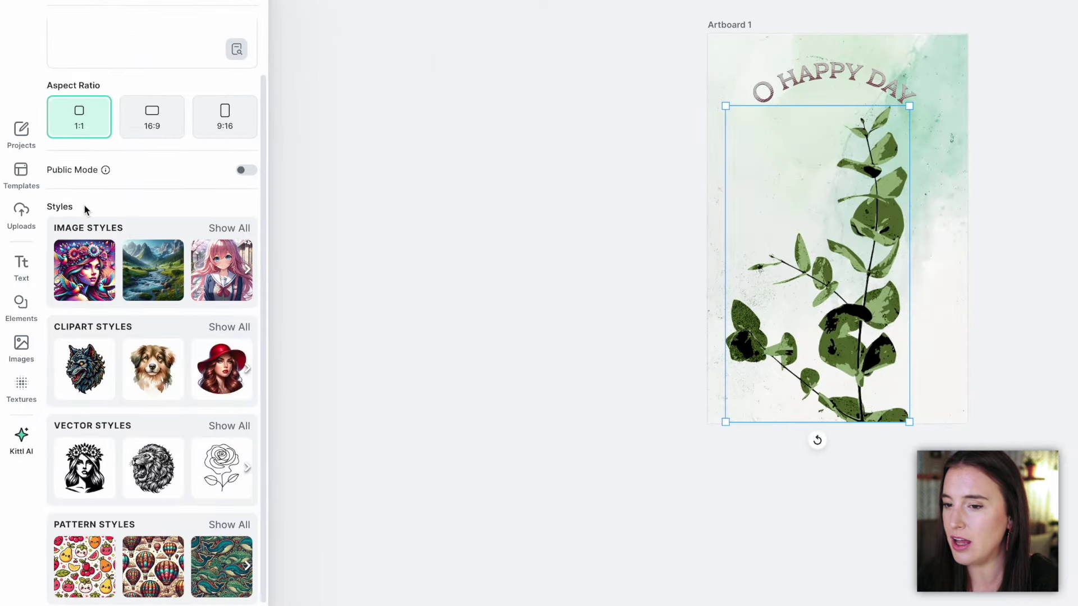
left_click(223, 428)
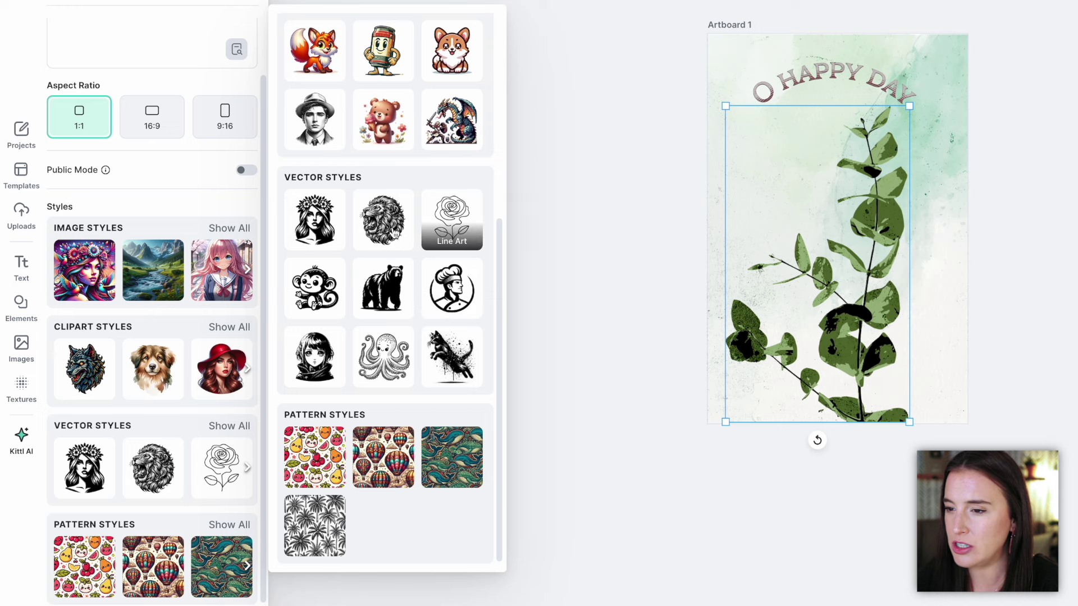
left_click(392, 233)
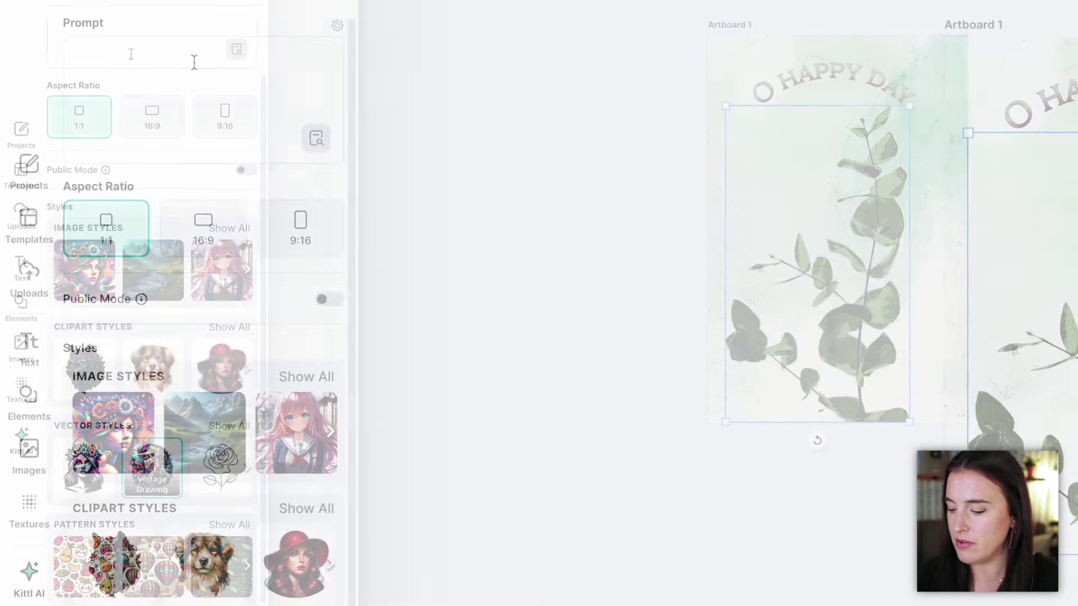
left_click(194, 61)
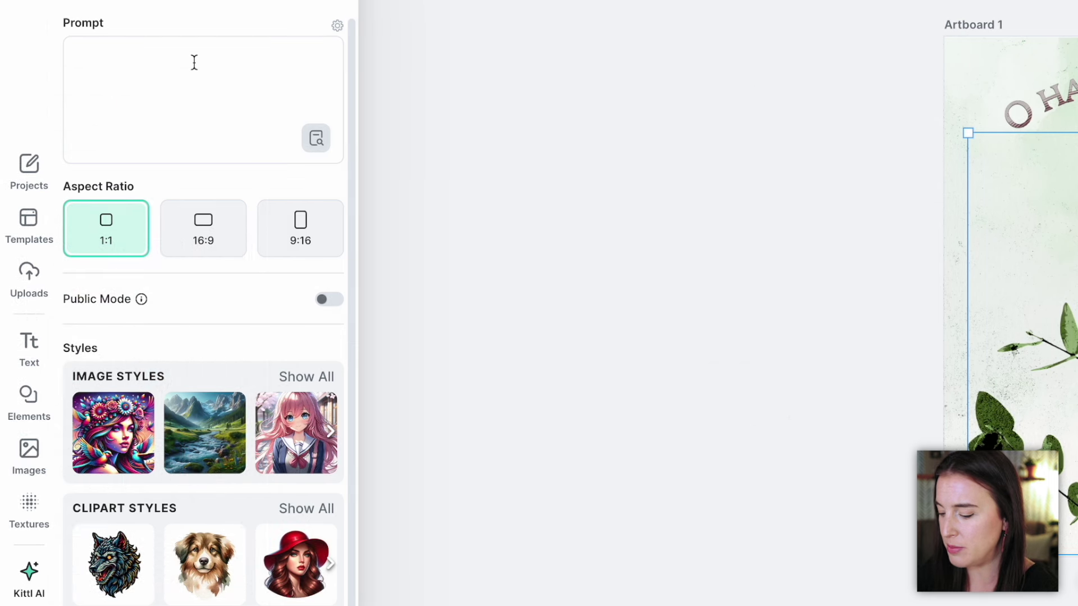
type("a lily flower")
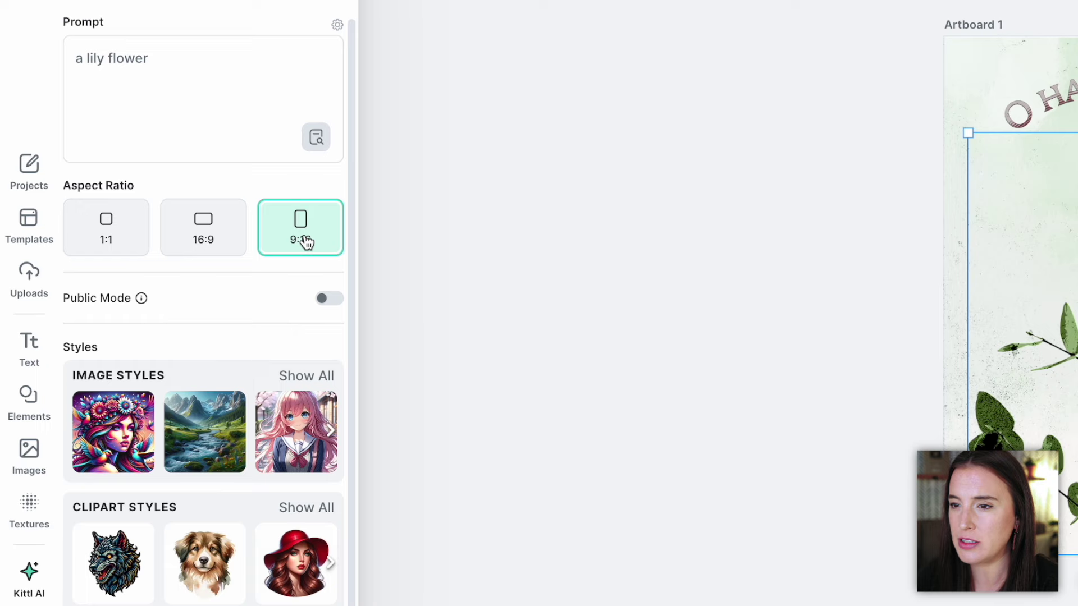
scroll(269, 393, "down", 5)
left_click(236, 559)
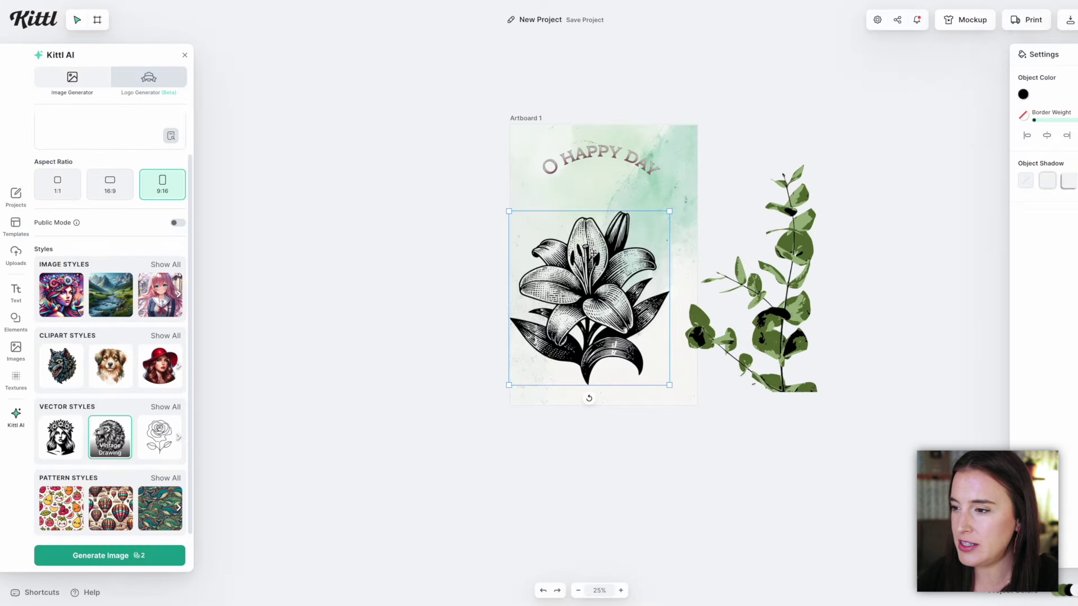
mouse_move(663, 220)
left_mouse_down()
mouse_move(674, 198)
mouse_move(657, 216)
left_mouse_up()
left_click_drag(593, 256, 600, 238)
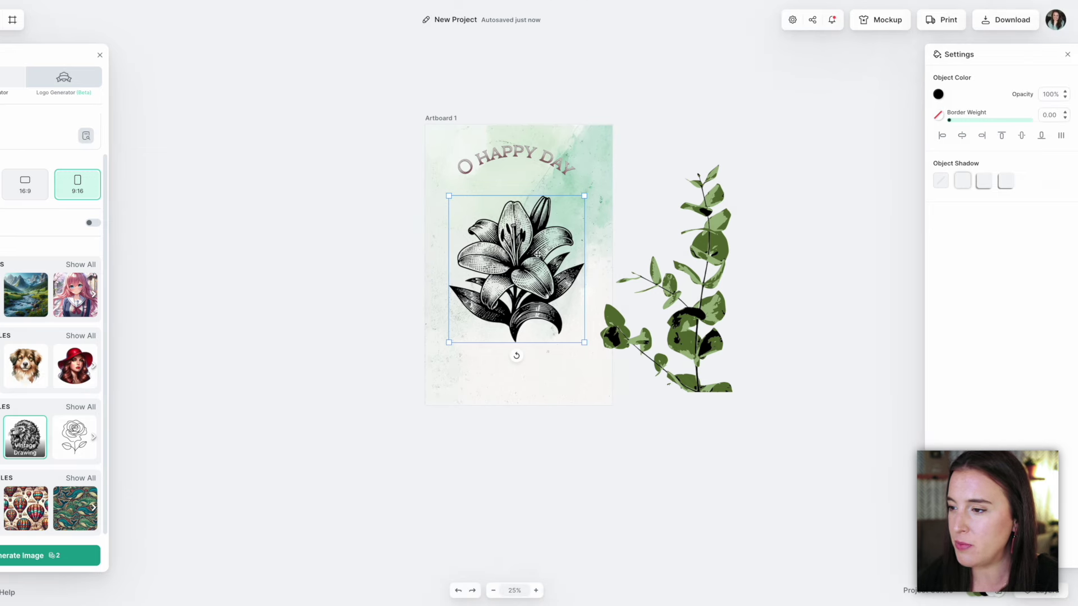
Step: Recolor the lily drawing dark red and apply the middle of the three object shadow presets
left_click(939, 94)
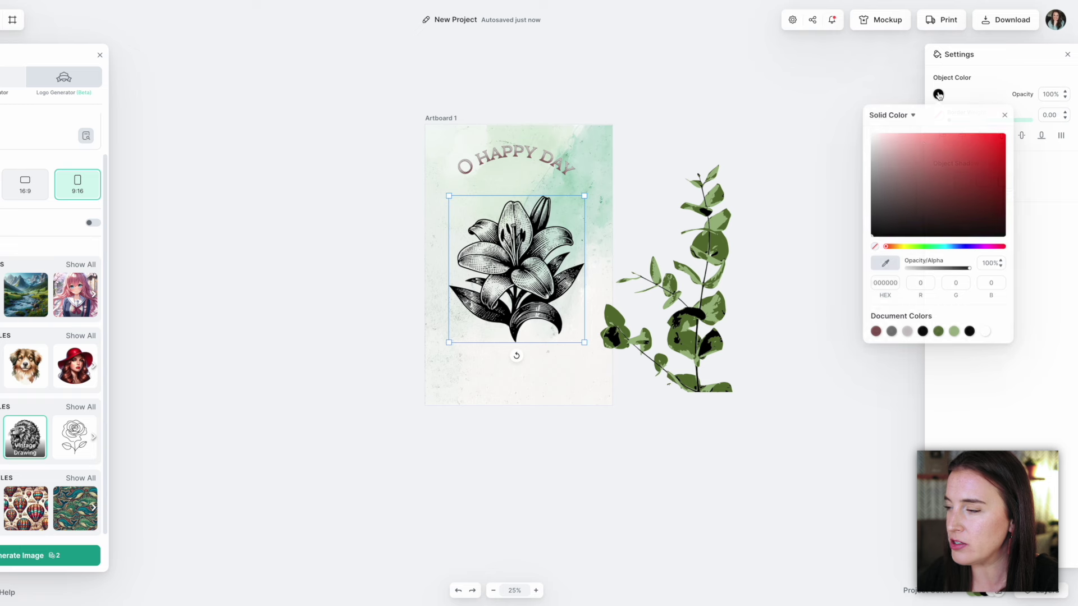
left_click(948, 145)
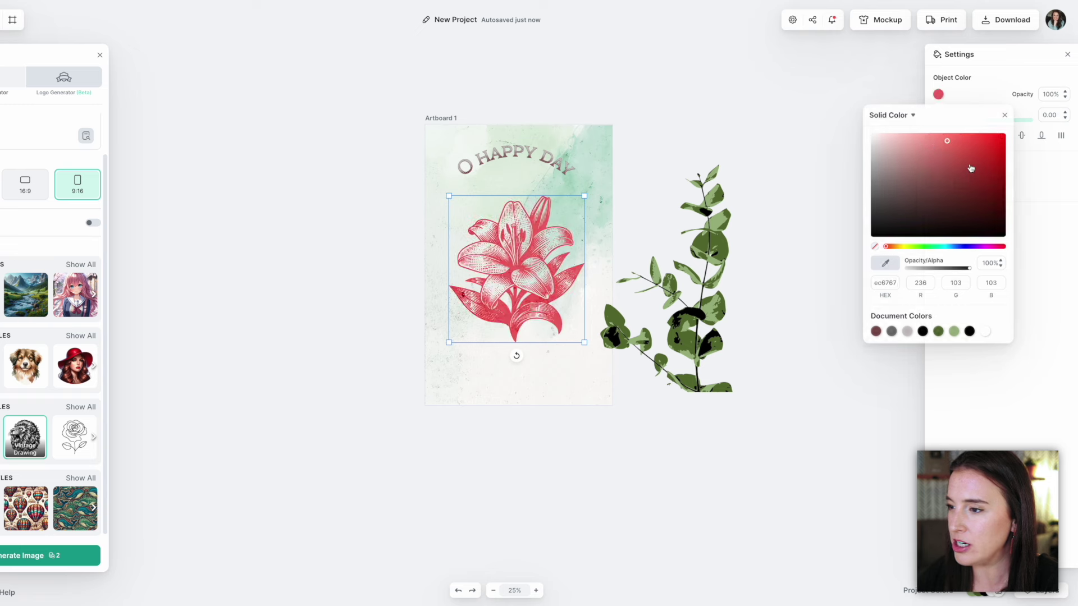
left_click(970, 167)
left_click(984, 80)
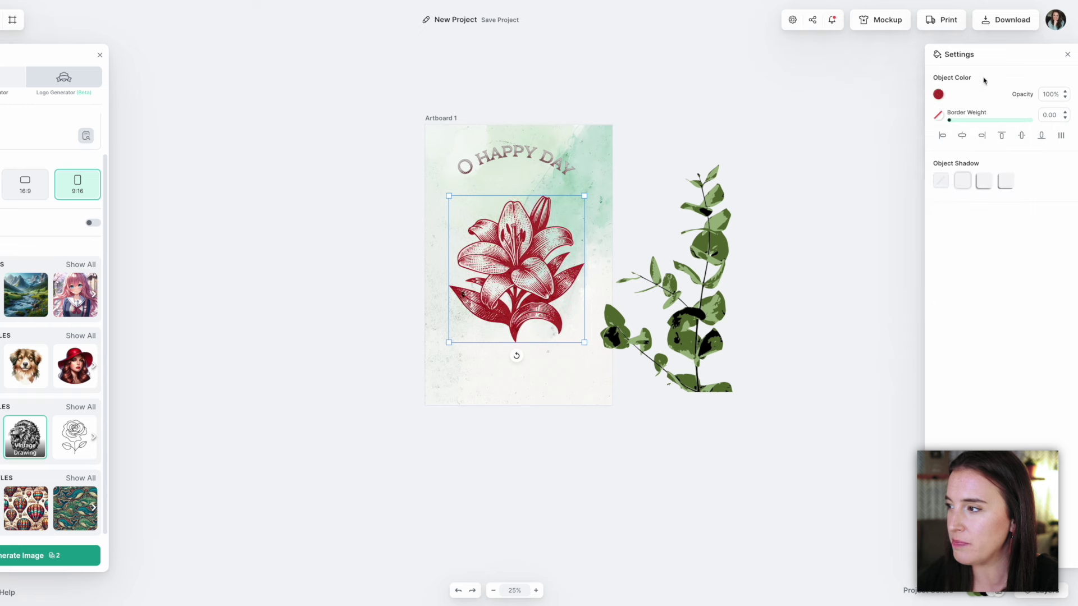
left_click(985, 183)
left_click(985, 183)
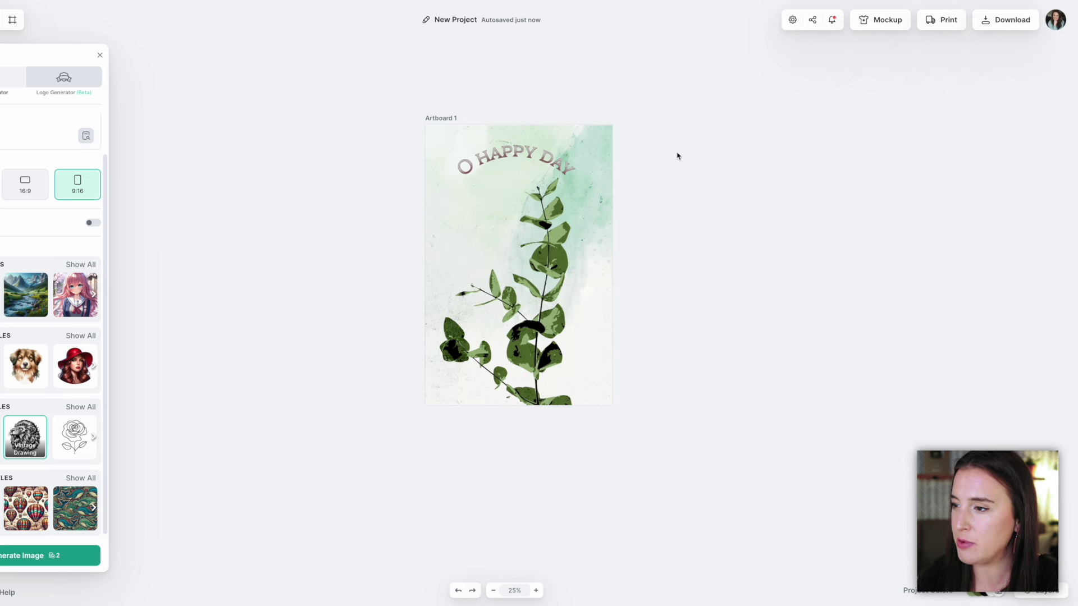
Step: Set the download options to export Artboard 1 as a JPEG file
left_click(991, 26)
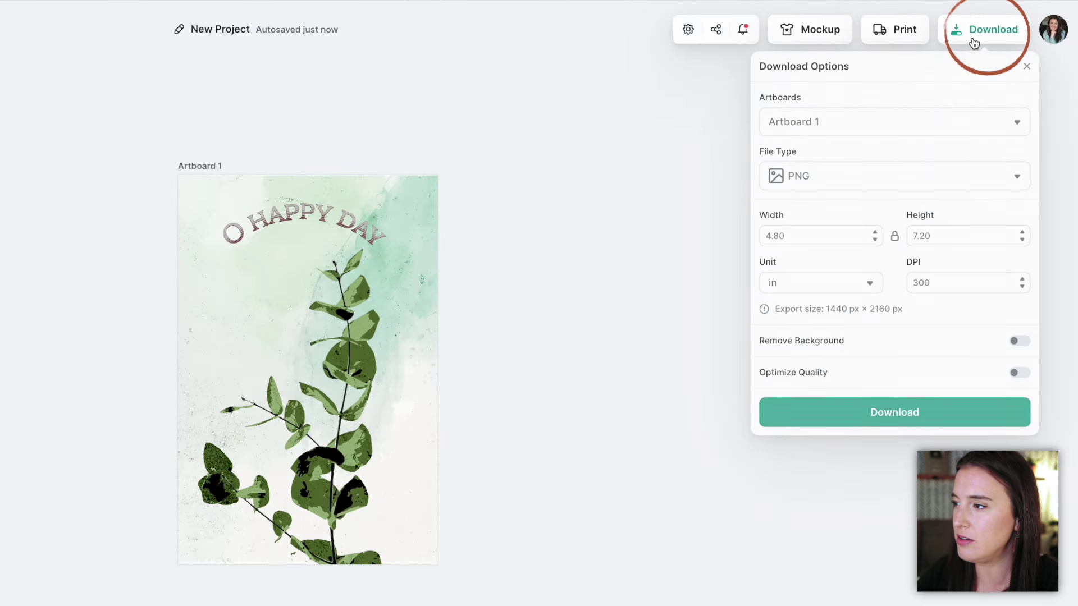
left_click(846, 127)
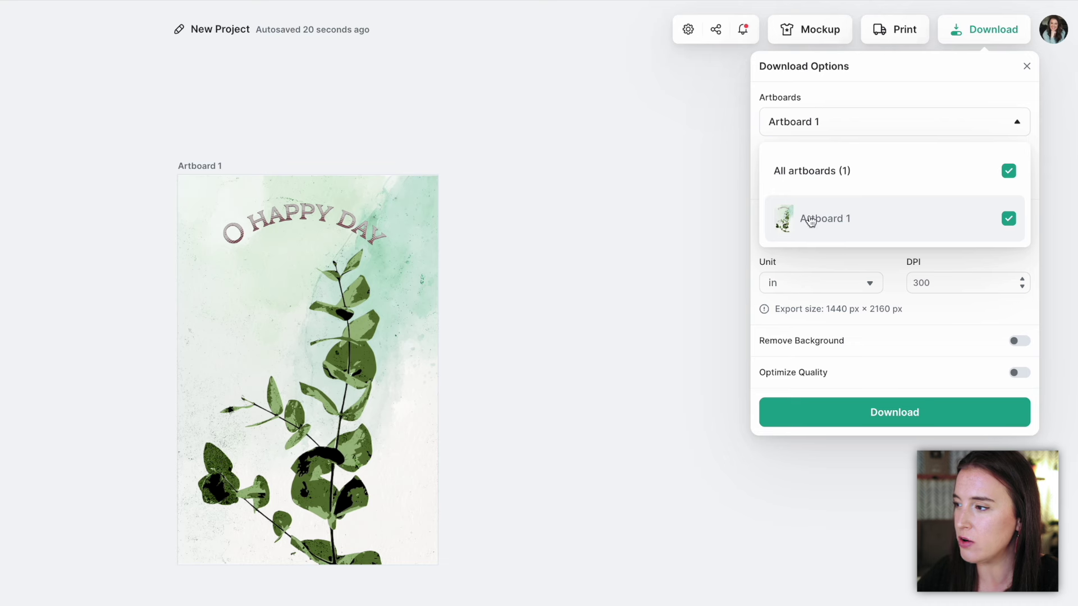
left_click(883, 223)
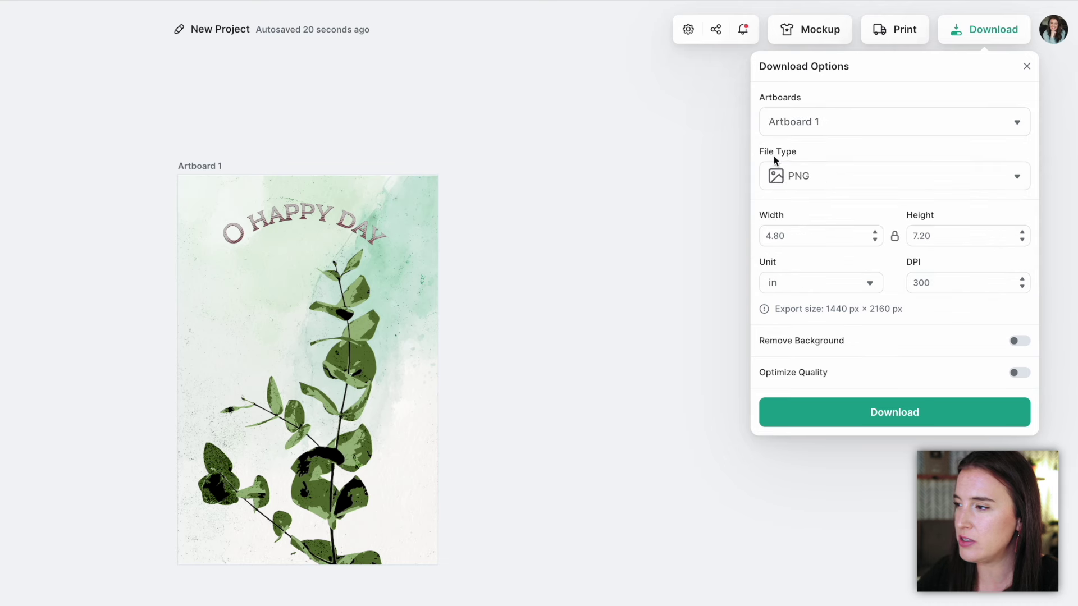
left_click(829, 183)
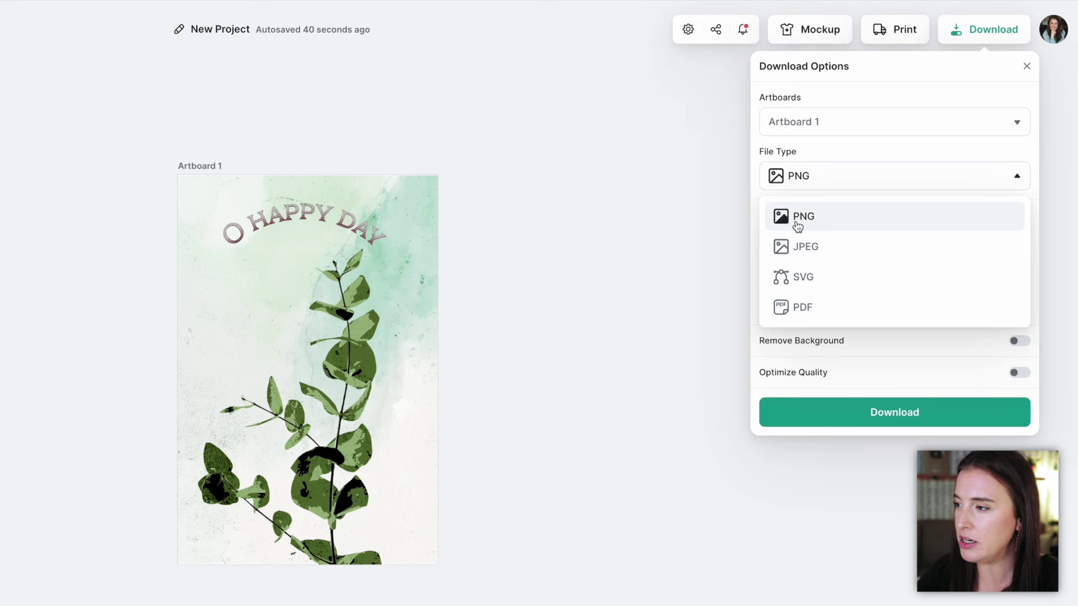
left_click(811, 251)
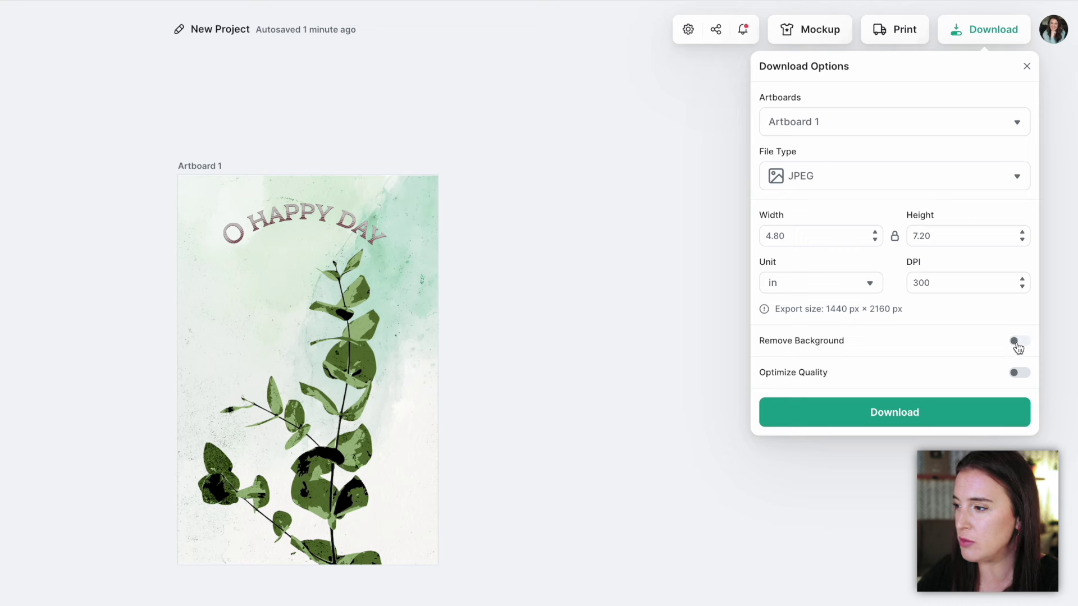
Step: Download Artboard 1 as a JPEG with the current export settings
left_click(945, 423)
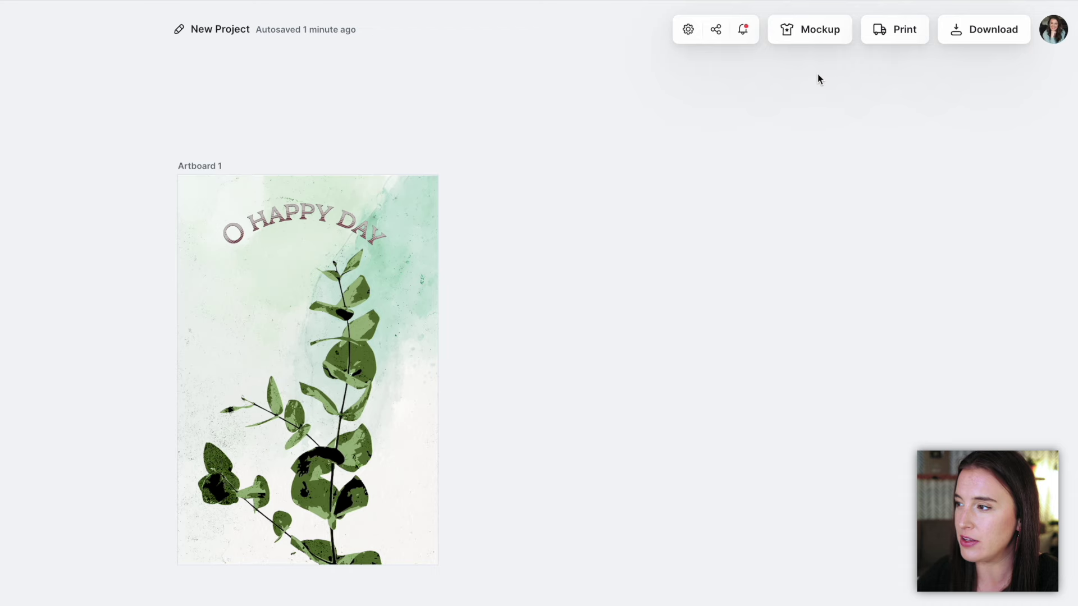
Step: Search the mockups for "poster" and apply the one with a large framed poster beside a desk lamp against a grey wall
left_click(810, 34)
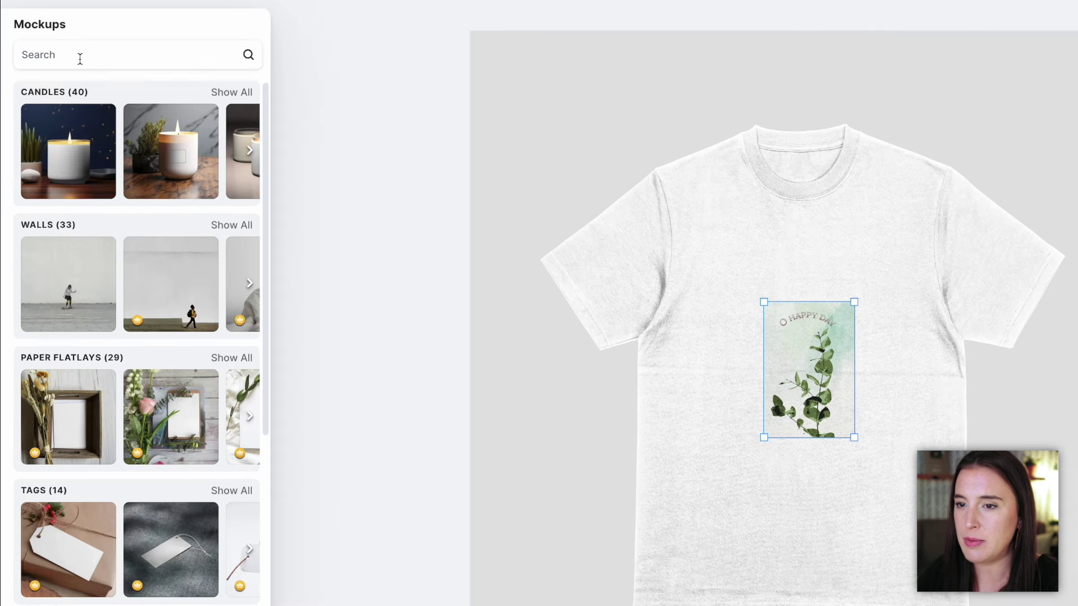
left_click(79, 59)
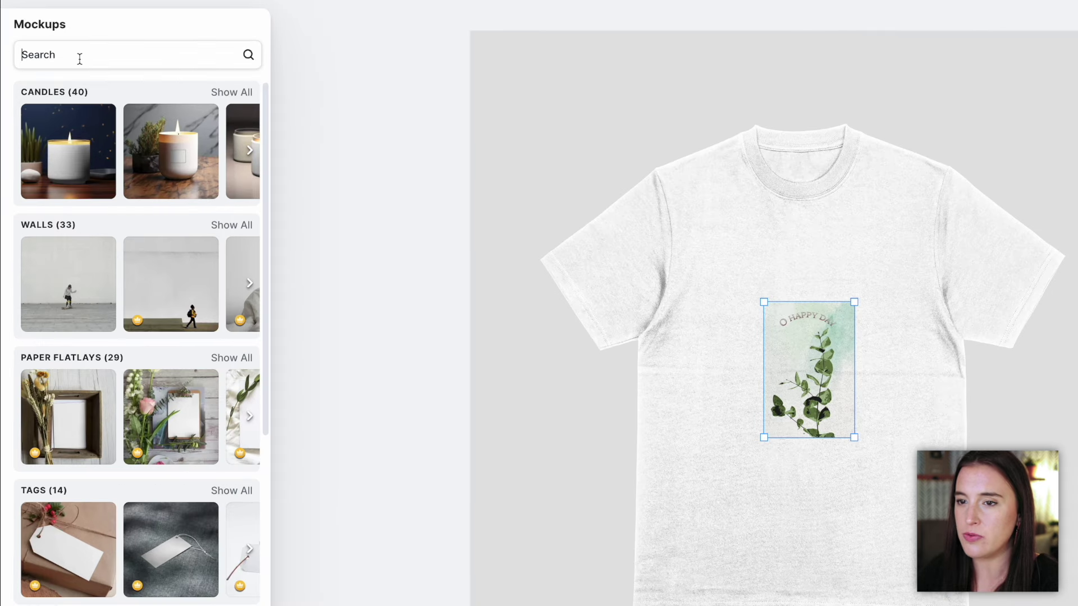
type("poster")
key("Return")
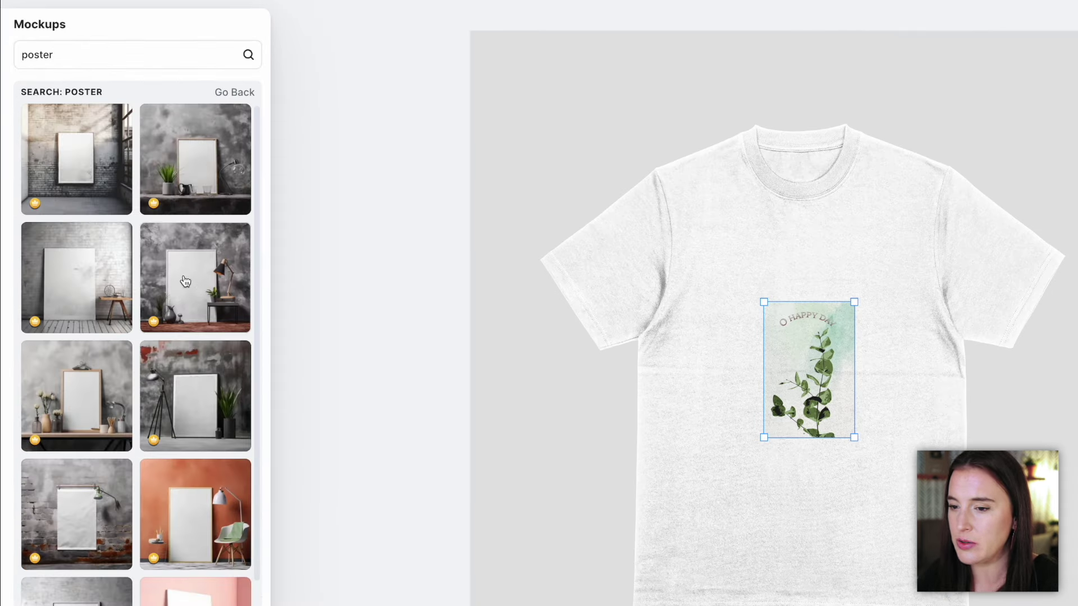
left_click(186, 281)
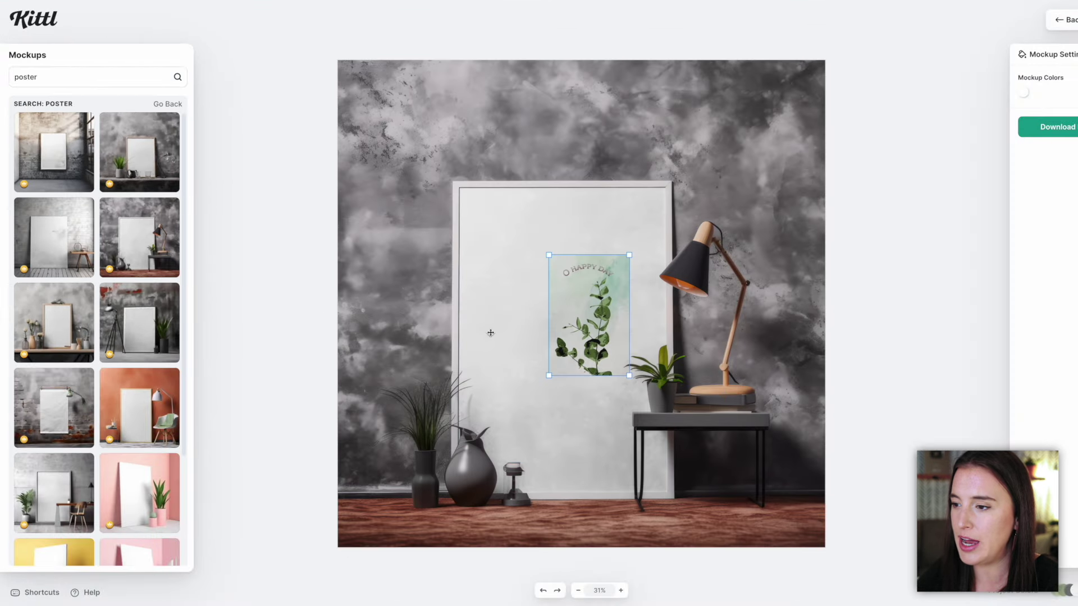
Step: Move and enlarge the artwork to fill the mockup's poster frame, and download the mockup
left_click_drag(545, 253, 508, 191)
left_click_drag(576, 238, 533, 236)
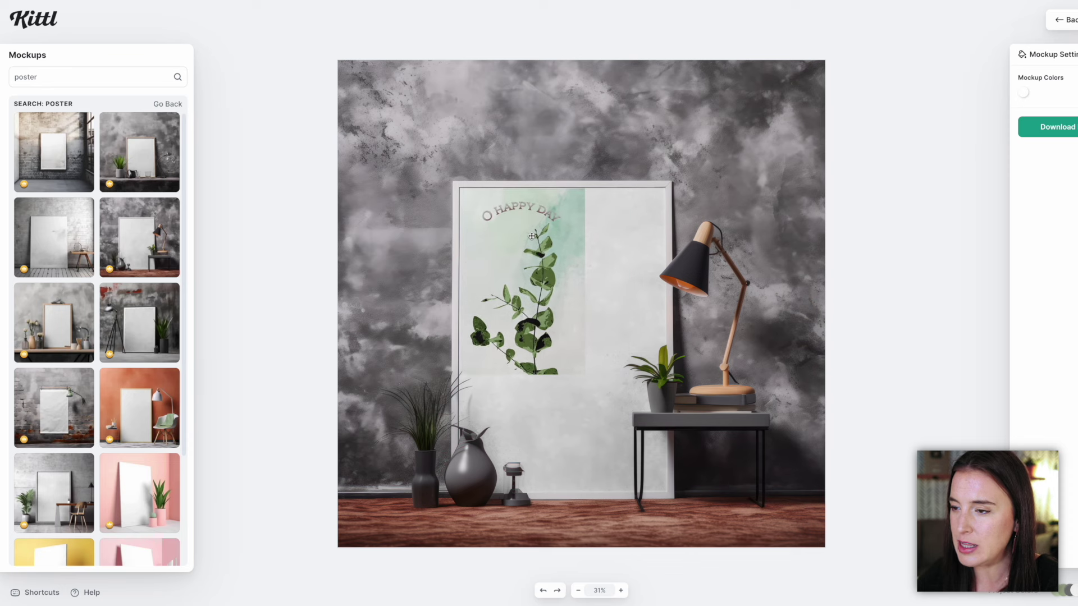
left_click_drag(585, 368, 676, 478)
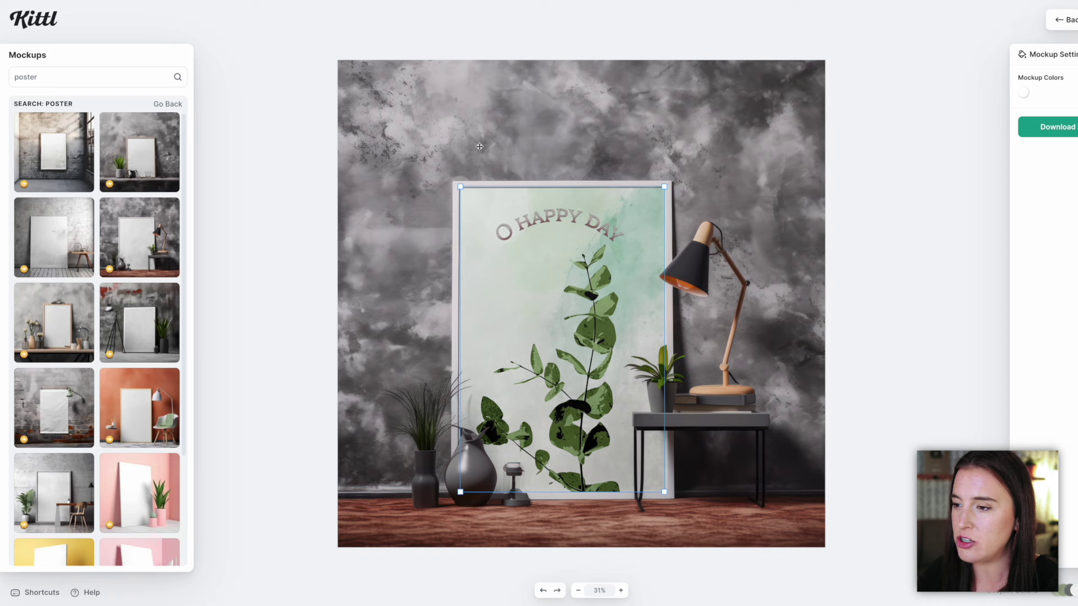
left_click(502, 132)
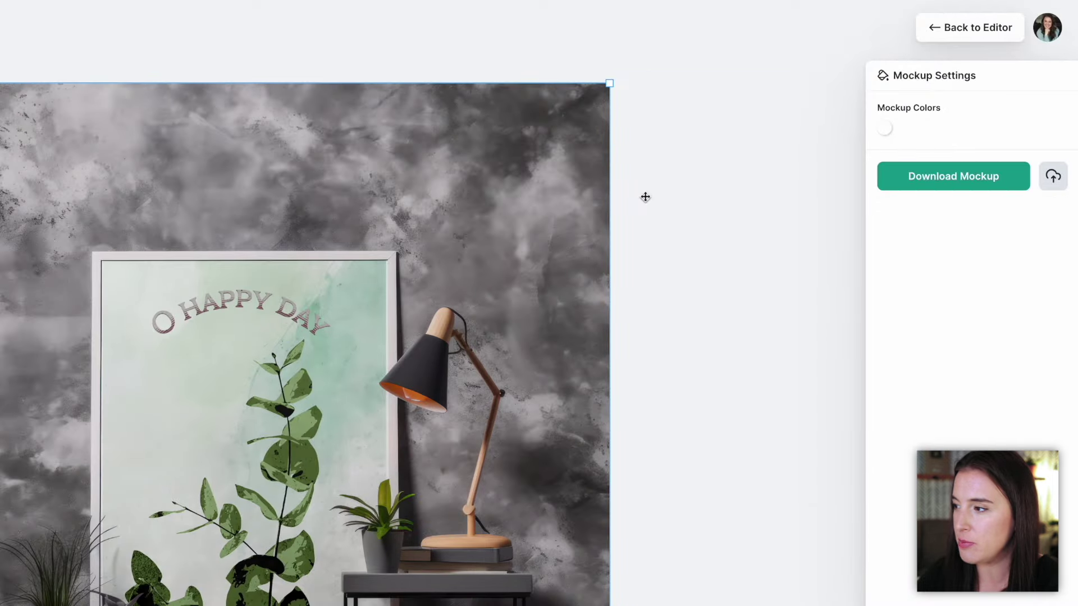
left_click(971, 180)
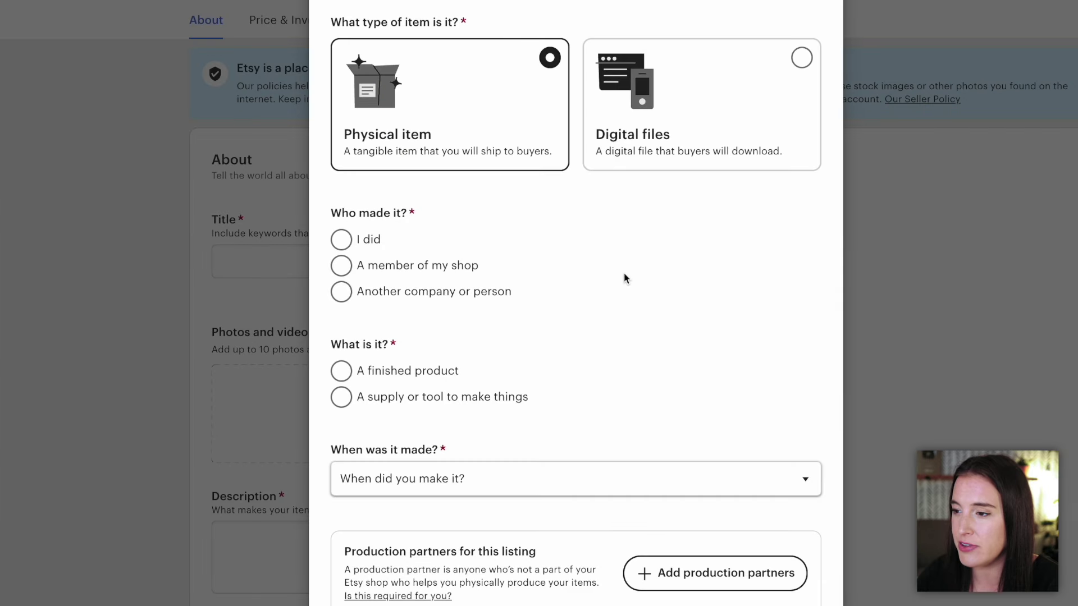
Step: In the new Etsy listing, set the item type to Digital files, maker to I did, kind to A finished product and date to 2020 - 2024
left_click(676, 130)
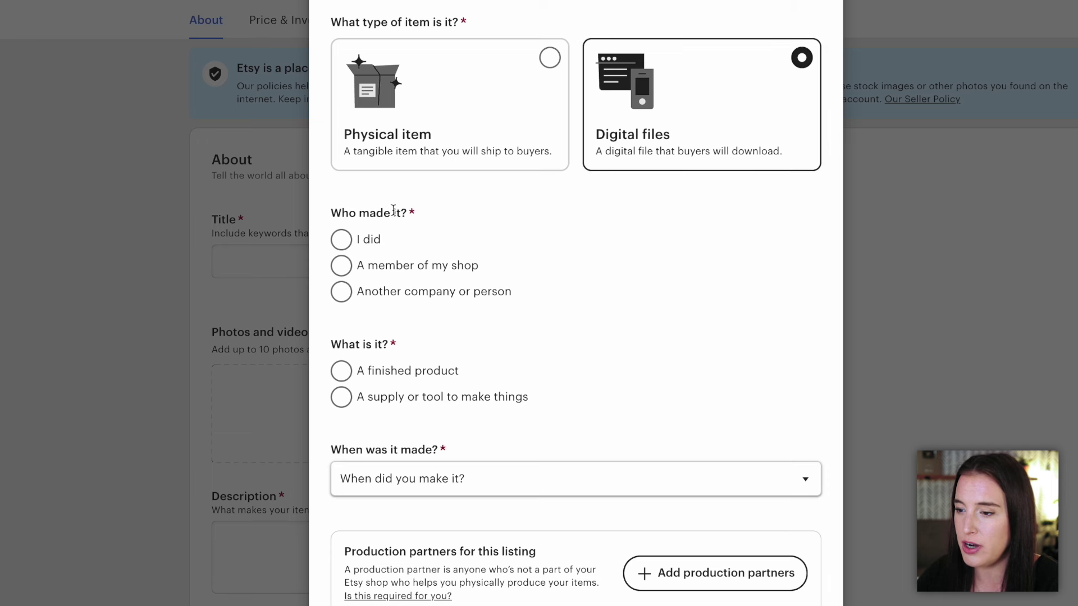
left_click(343, 241)
left_click(341, 372)
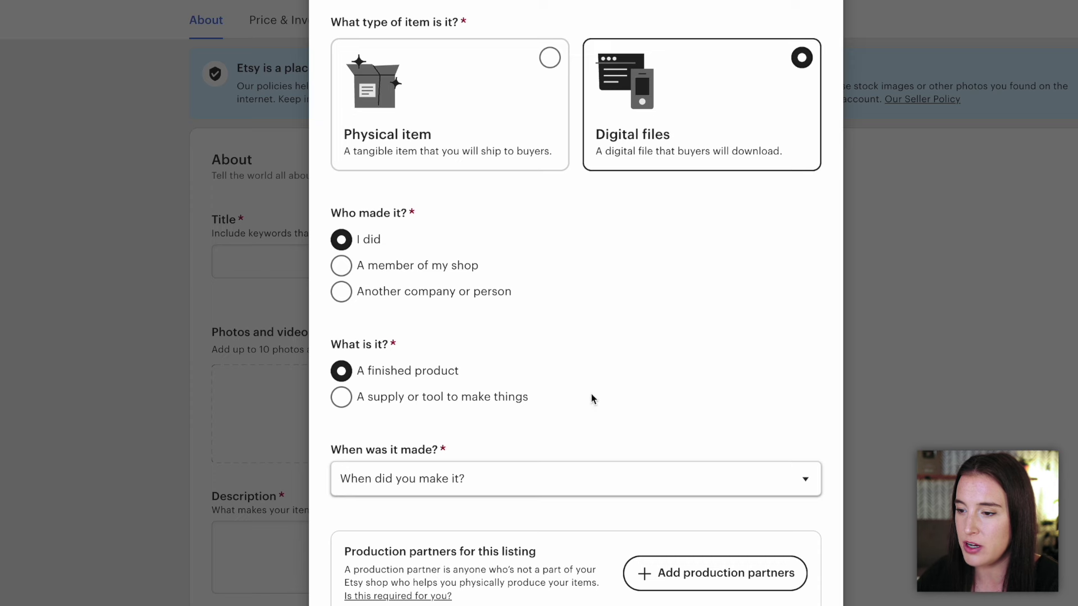
left_click(523, 480)
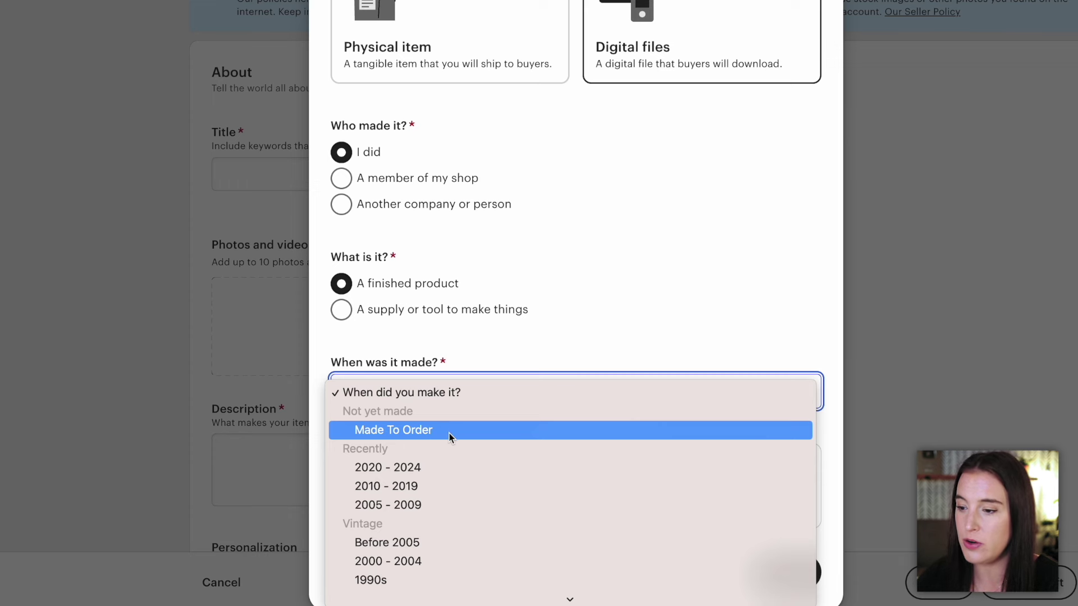
left_click(400, 475)
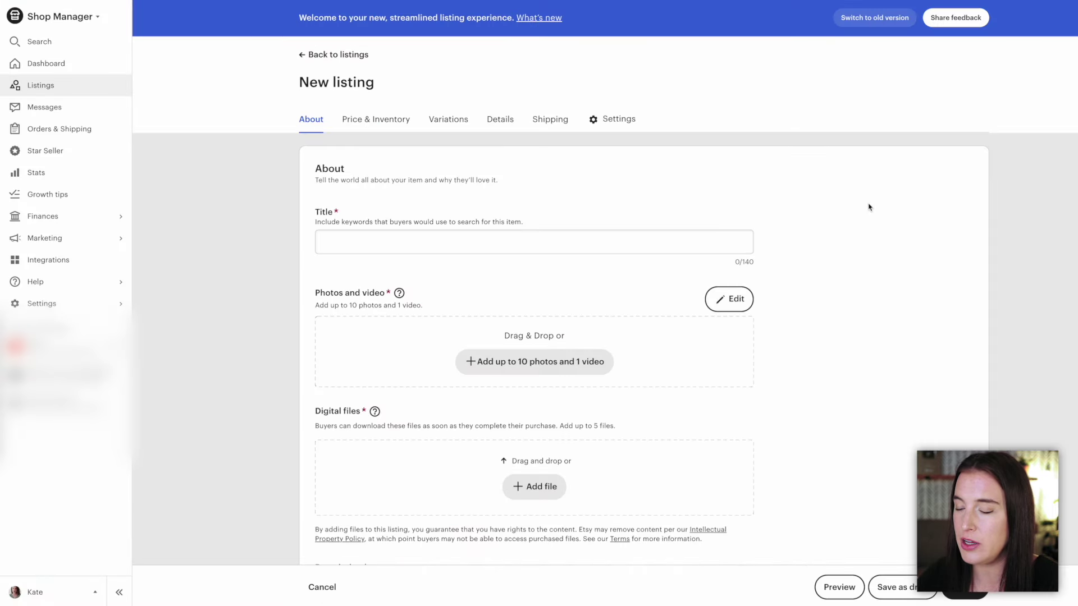
Step: Examine the Etsy listing form's title, photo, digital file, description, personalization, and price and quantity fields
scroll(872, 206, "down", 1)
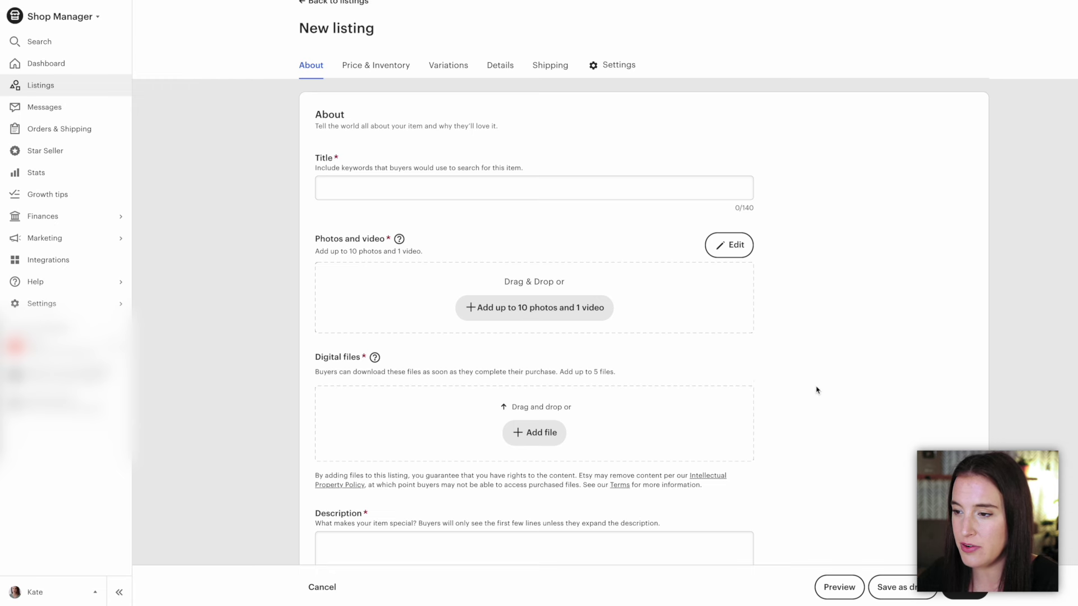
scroll(800, 358, "down", 1)
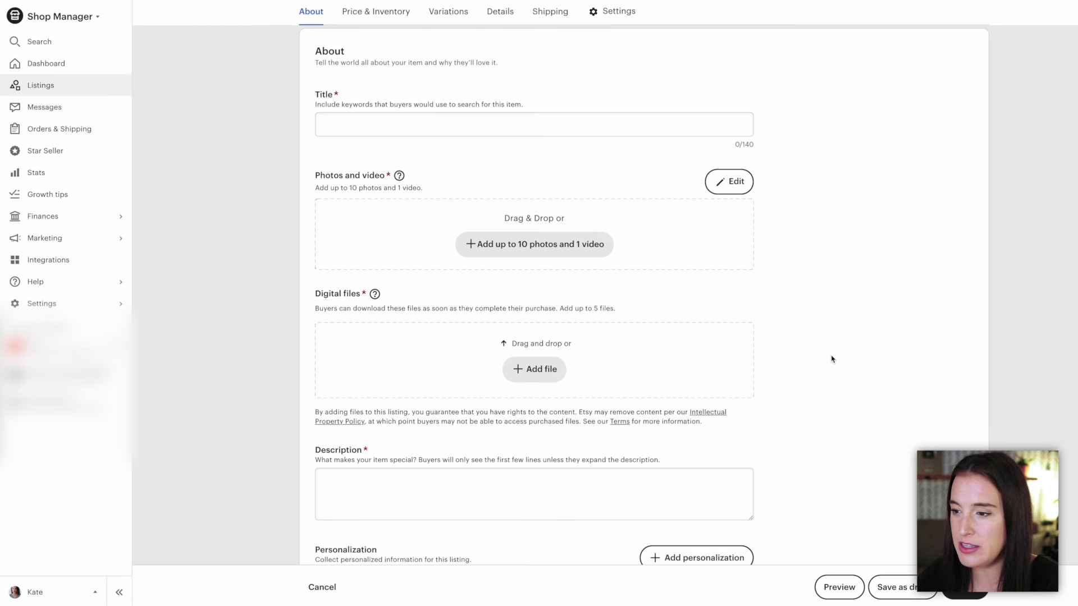
scroll(833, 360, "up", 1)
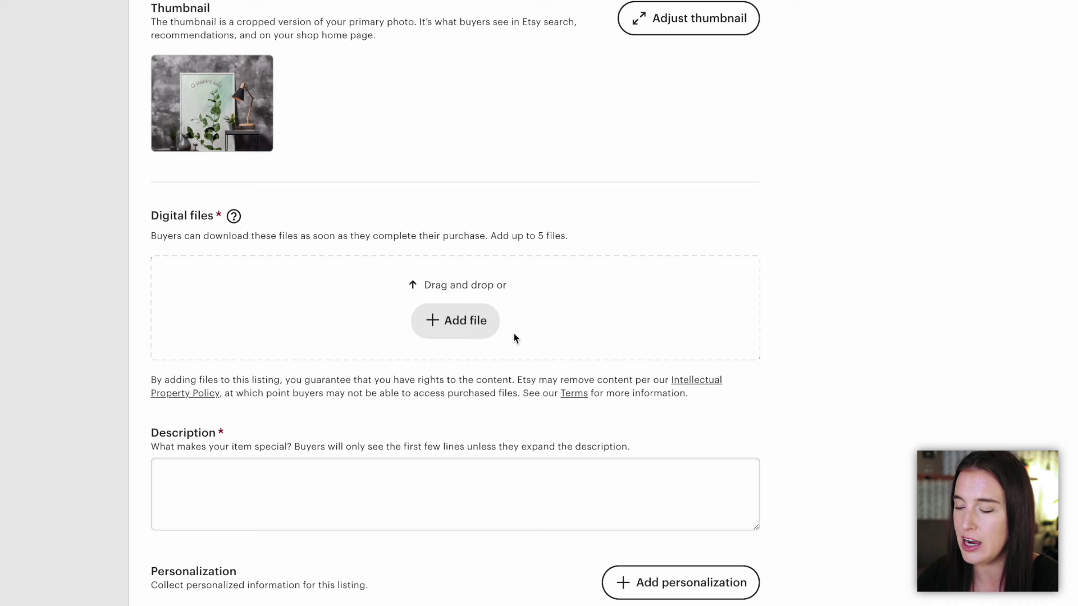
left_click(546, 247)
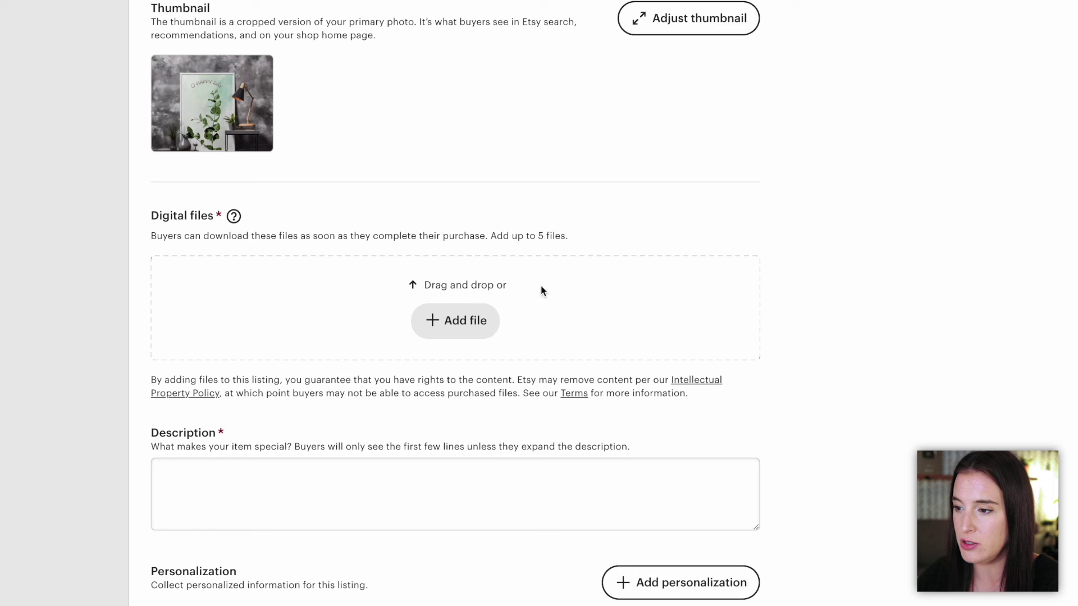
scroll(601, 309, "down", 5)
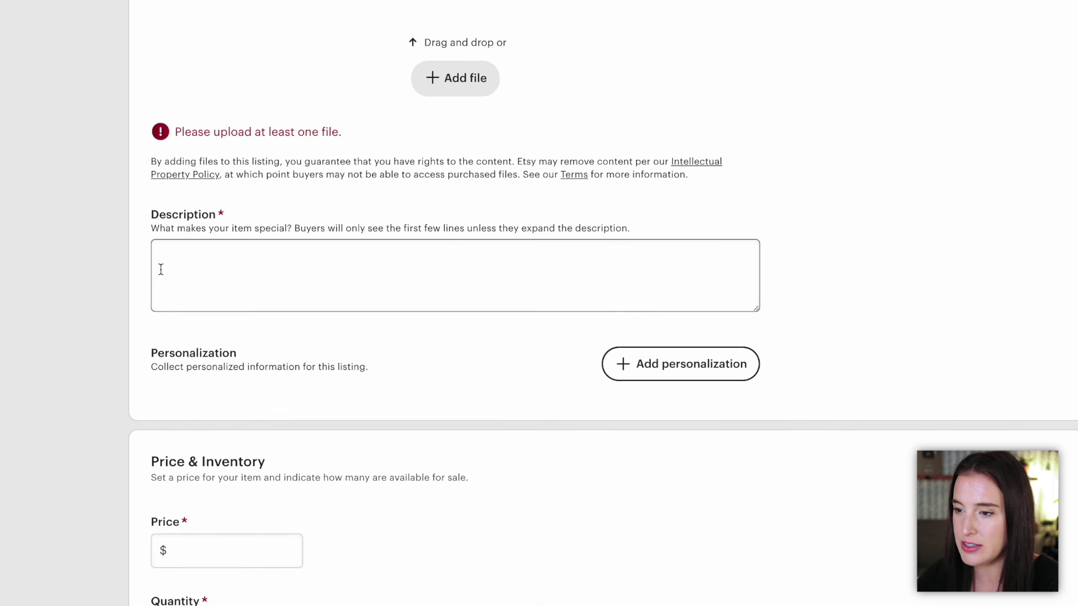
scroll(342, 275, "down", 2)
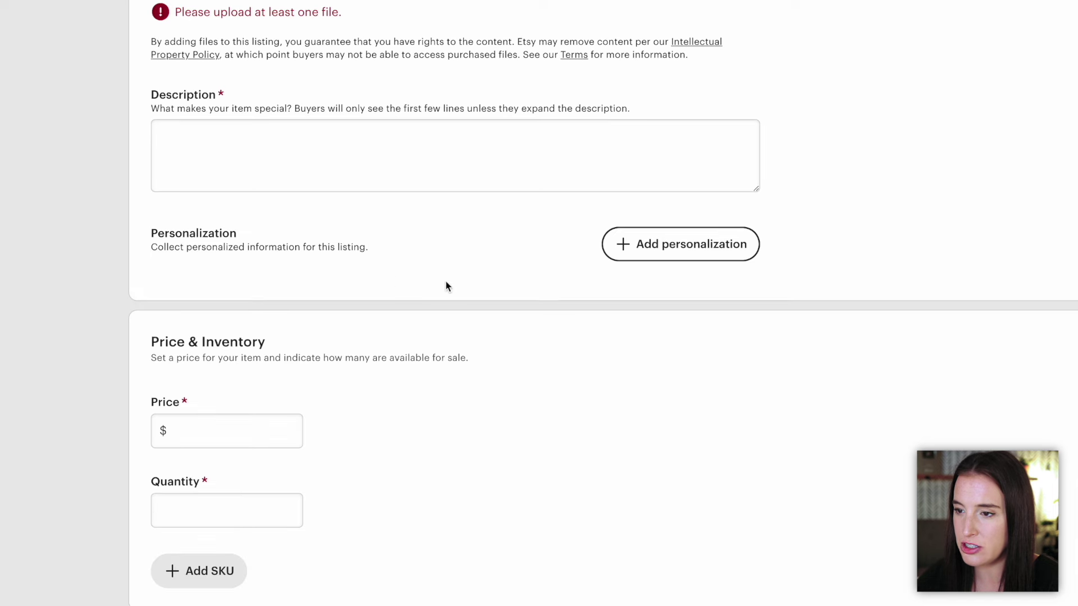